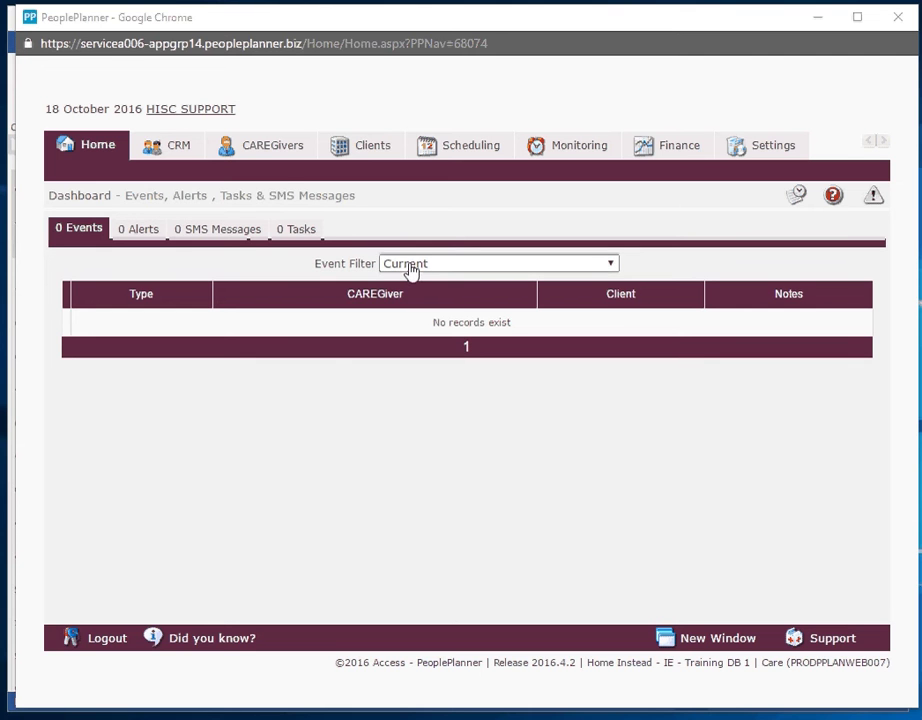
- Export the PeoplePlanner CRM contacts as an Excel file and open the downloaded workbook
left_click(280, 150)
mouse_move(260, 172)
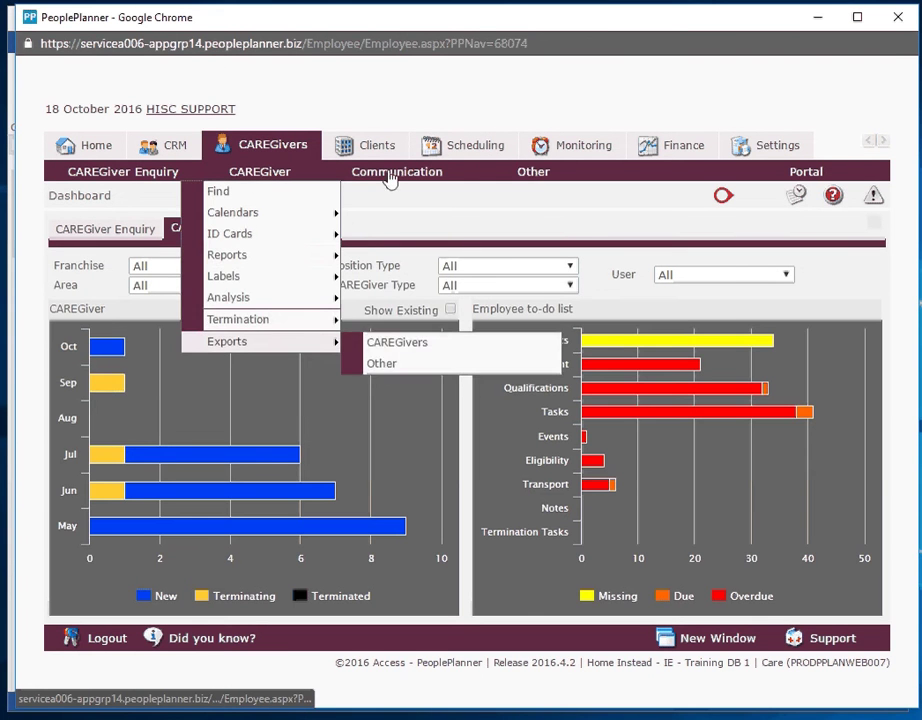
left_click(362, 145)
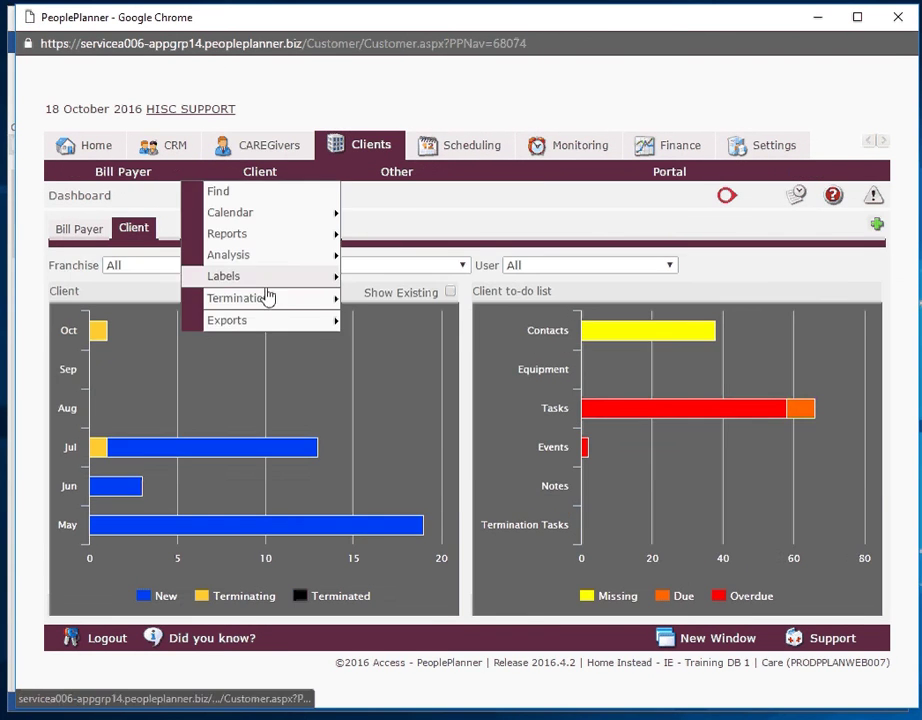
left_click(174, 150)
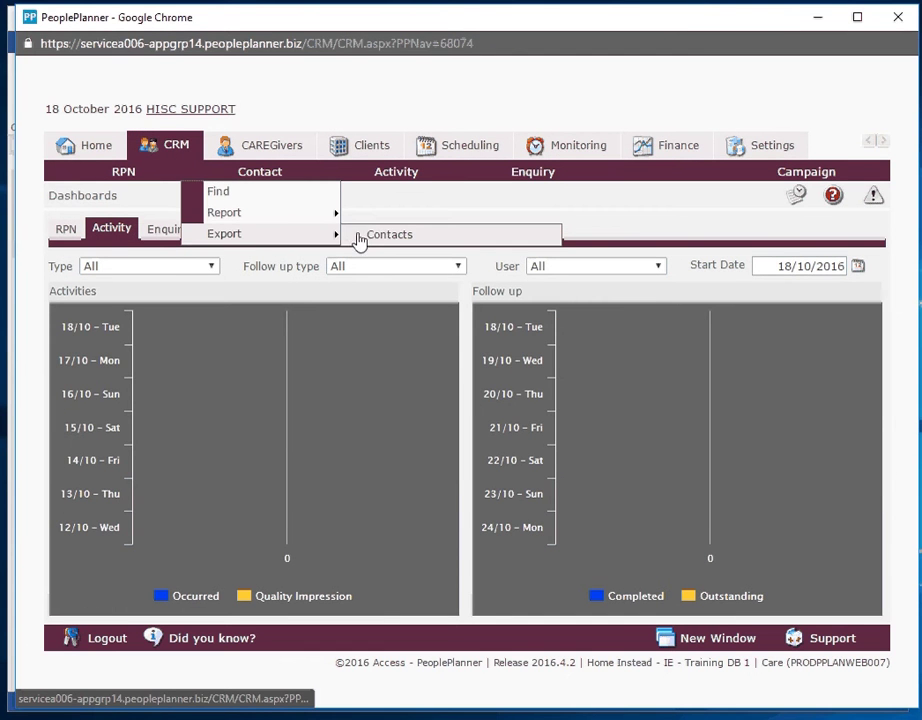
mouse_move(224, 234)
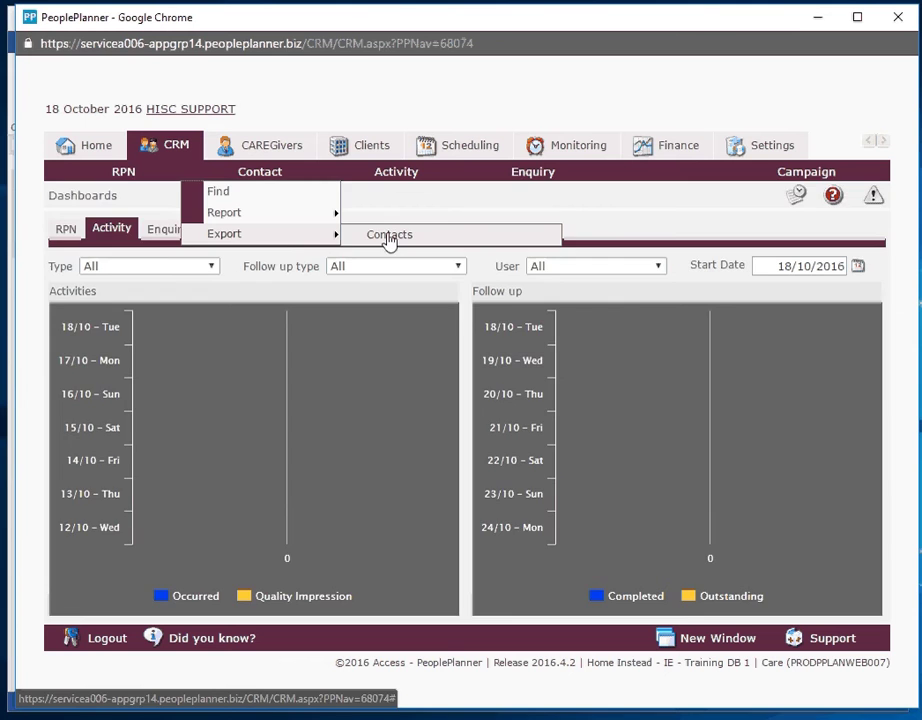
left_click(388, 238)
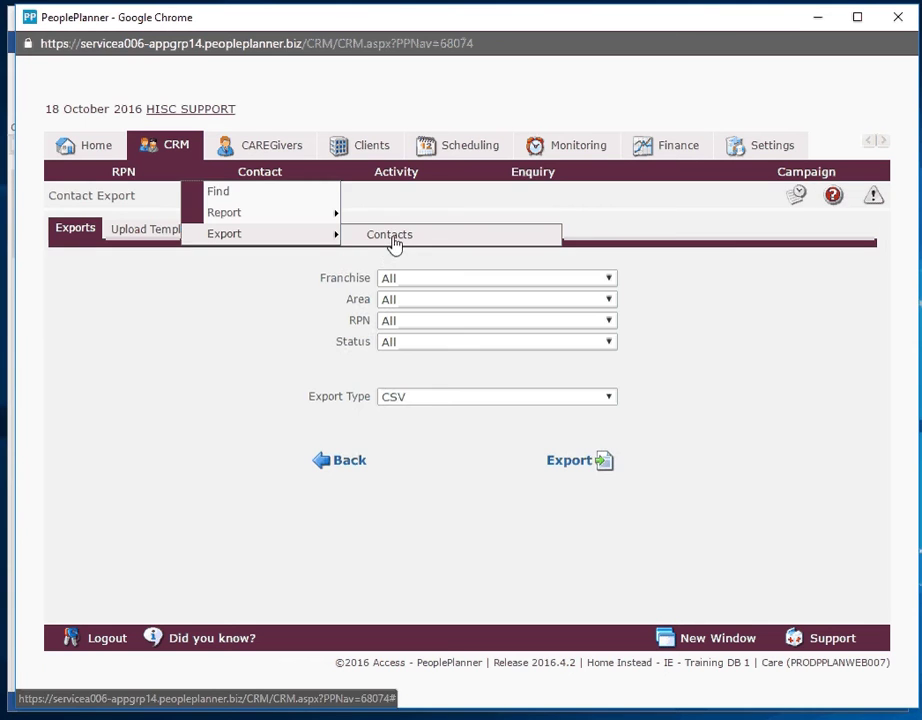
left_click(472, 408)
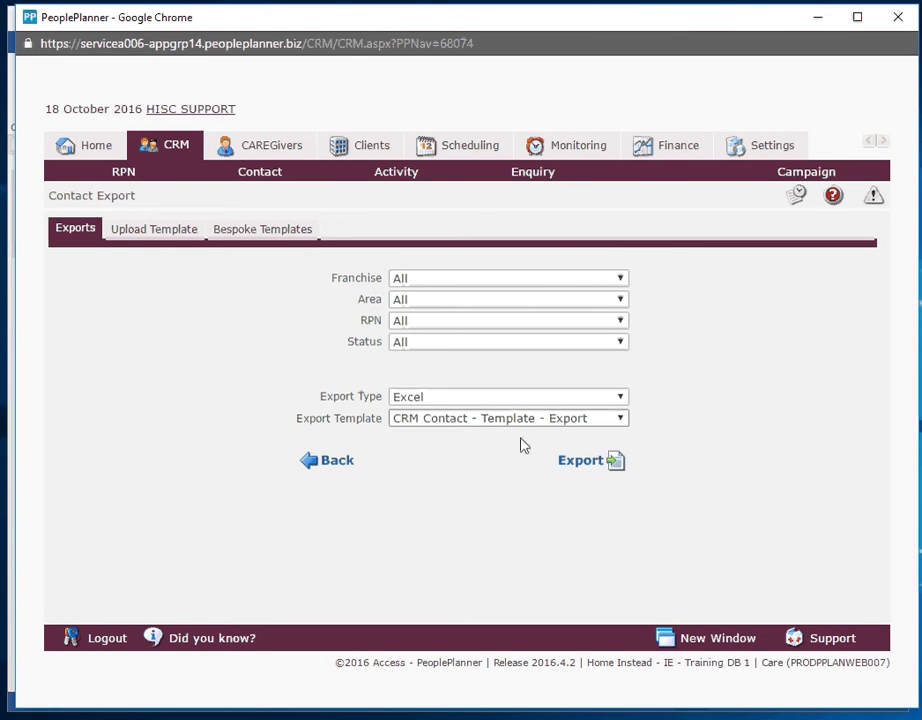
left_click(585, 469)
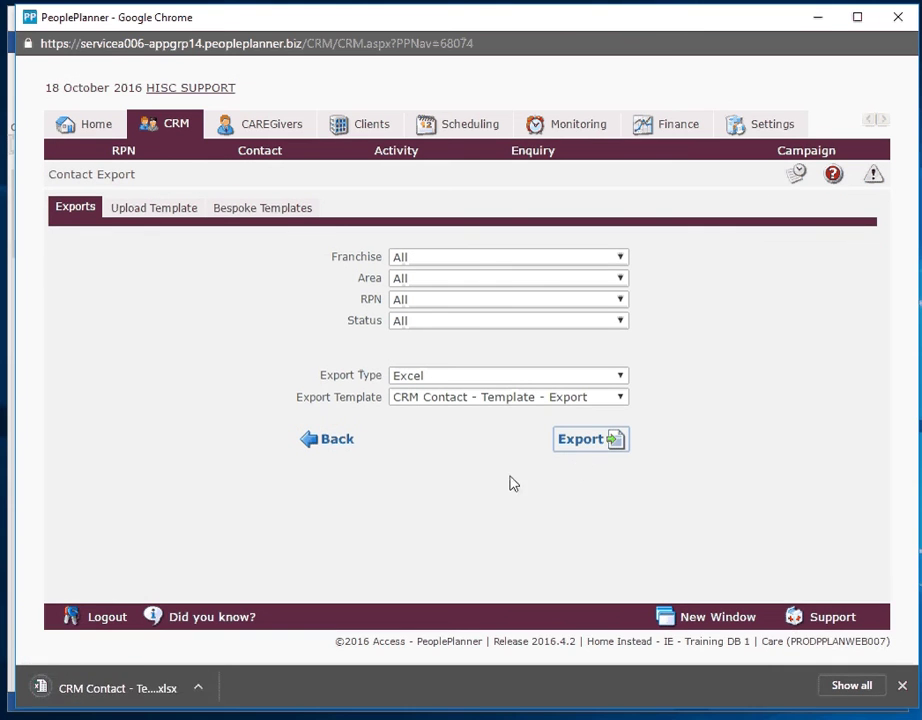
left_click(133, 692)
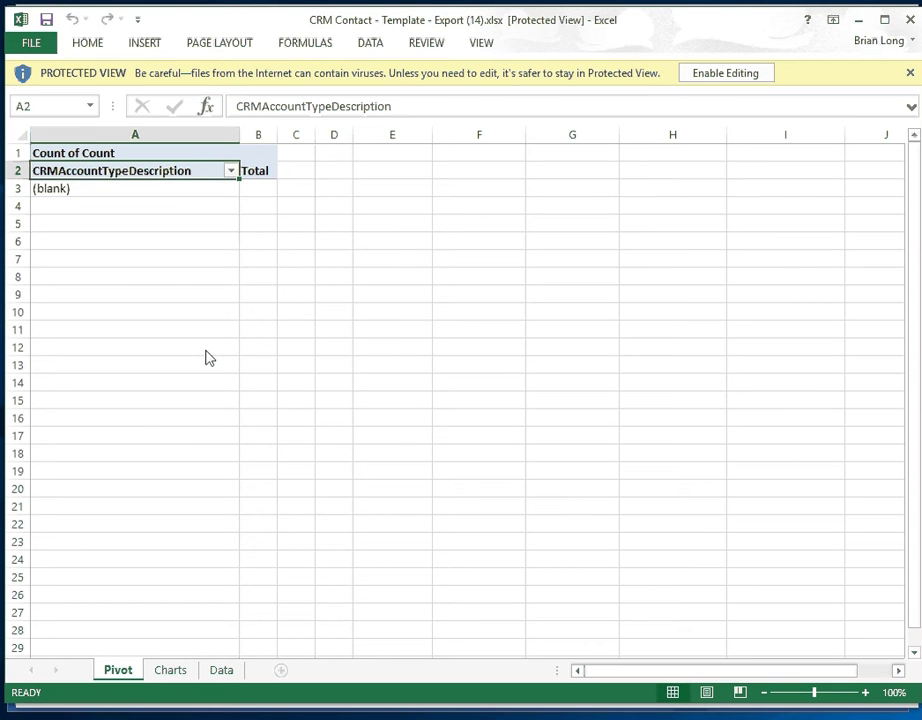
- Show the Data sheet of 17 contacts and check the address columns and blank second lines
left_click(221, 670)
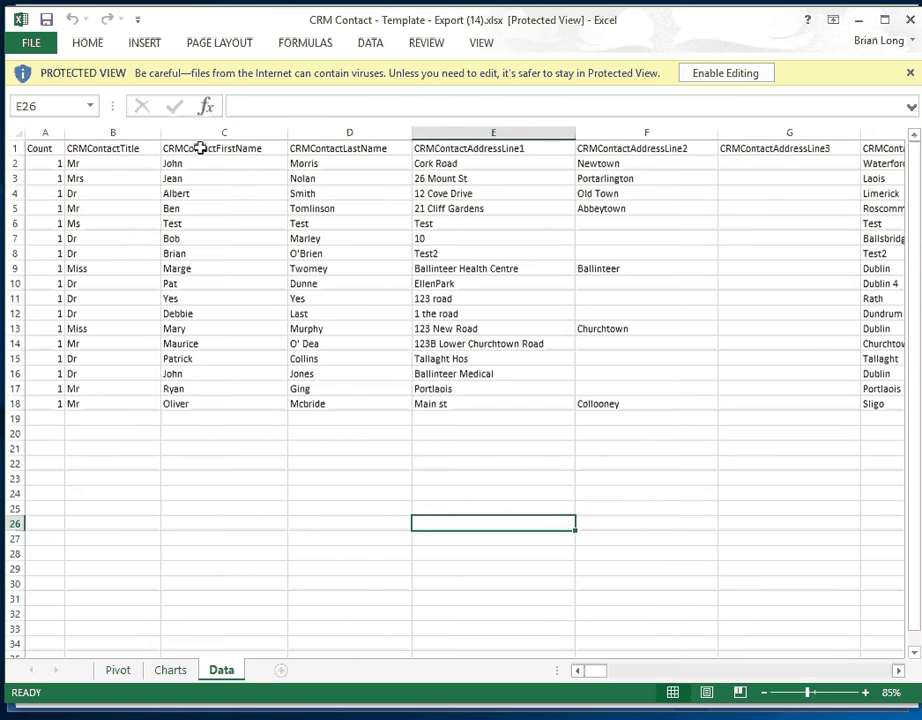
left_click(780, 148)
left_click(661, 146)
left_click(519, 148)
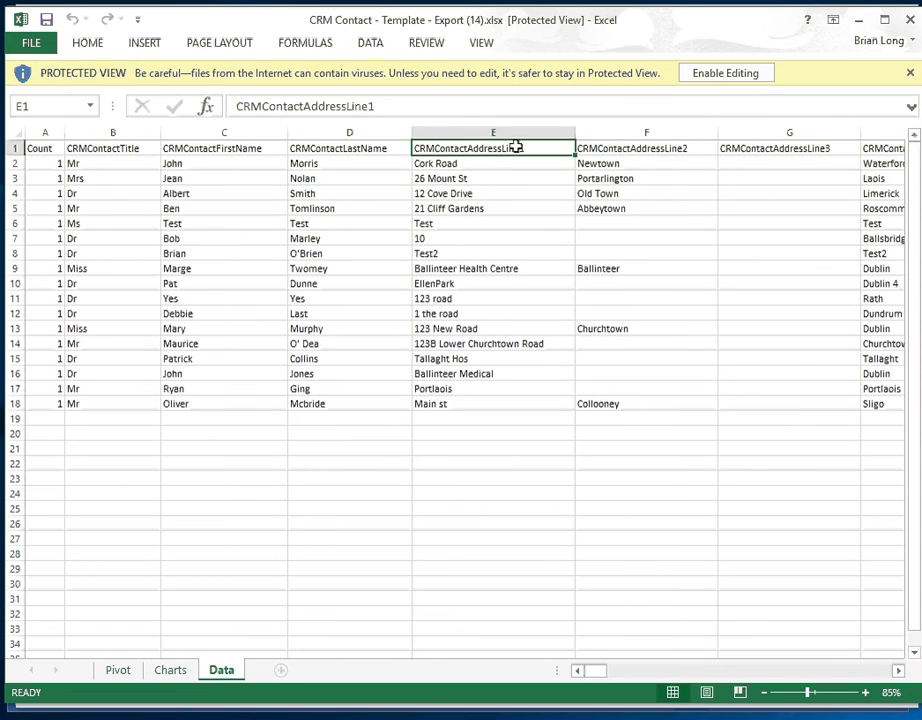
left_click_drag(640, 228, 651, 376)
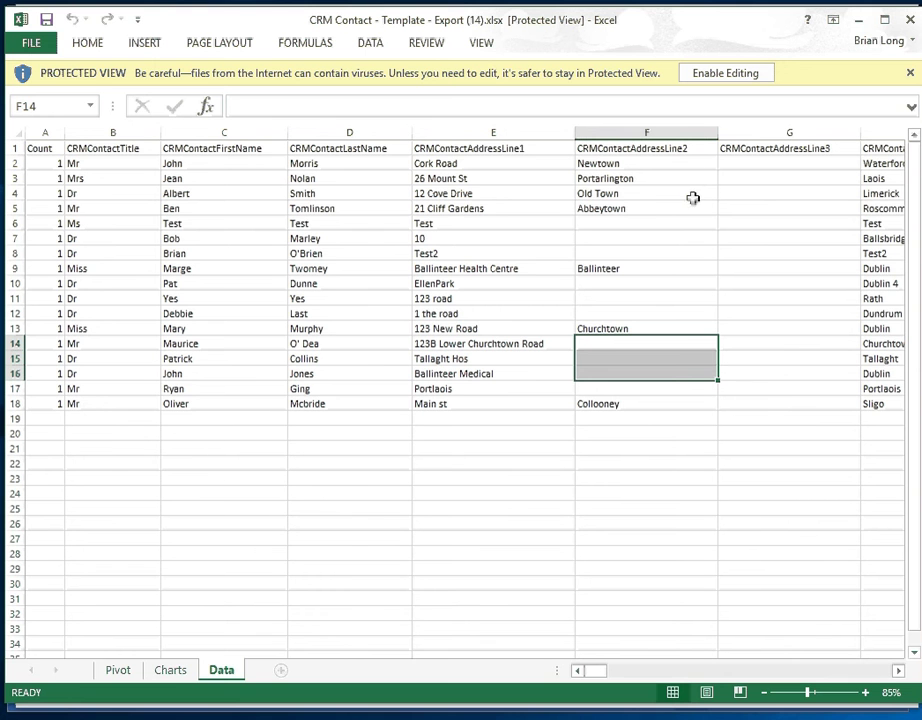
- Save the workbook as contact_mail_merge.xlsx in the Mail Merge folder
left_click(31, 42)
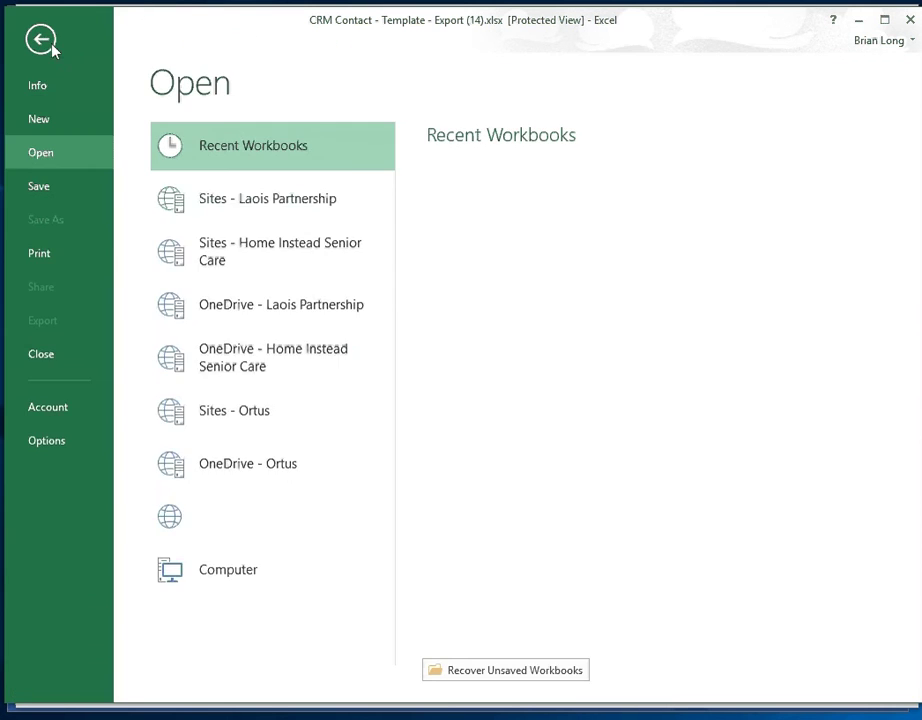
left_click(50, 45)
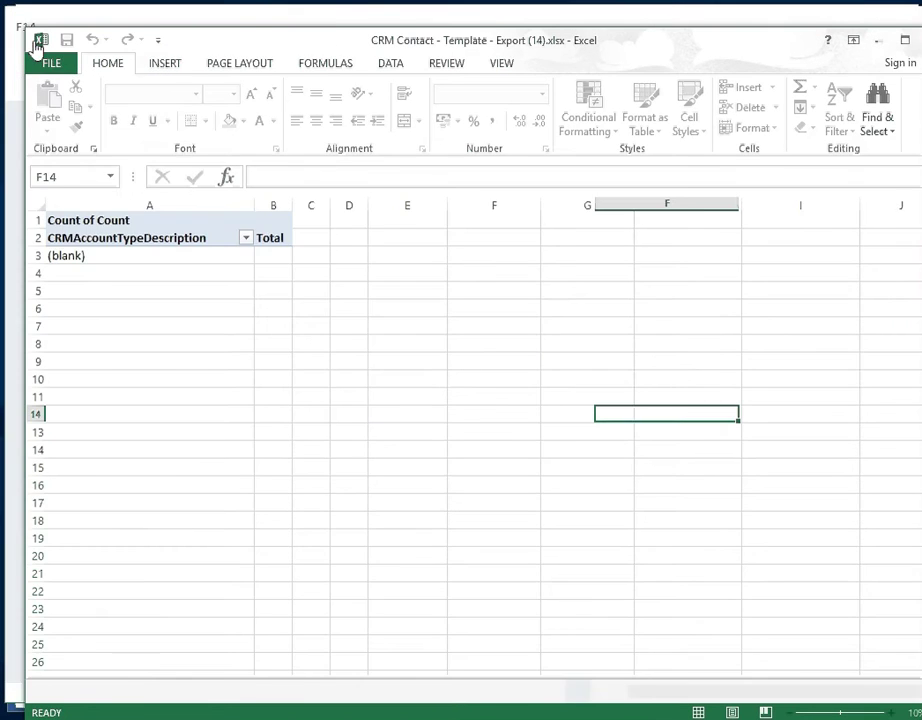
left_click(40, 40)
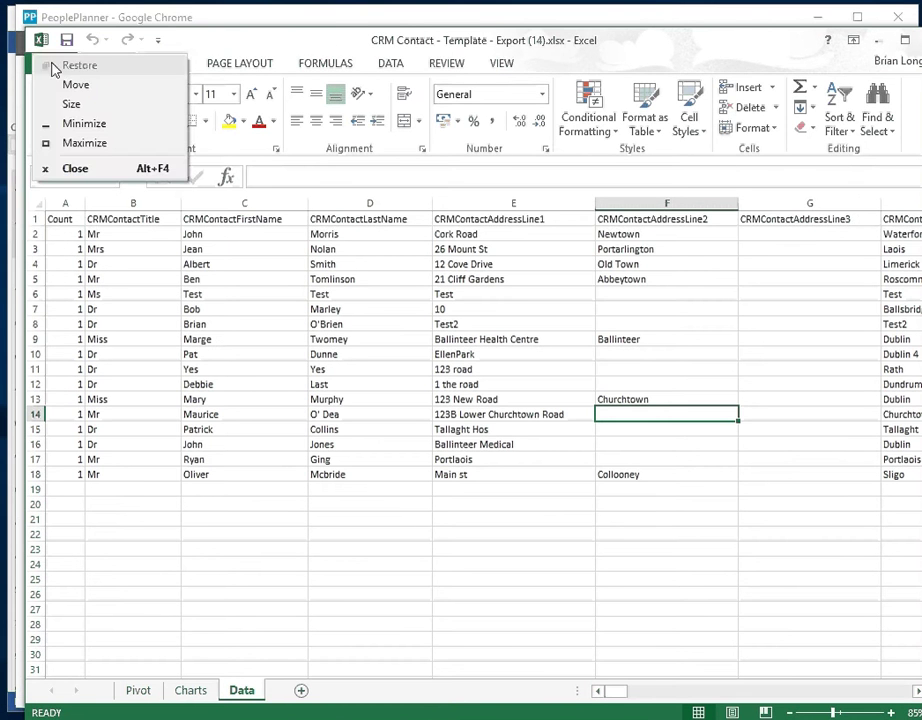
left_click(76, 47)
left_click(46, 62)
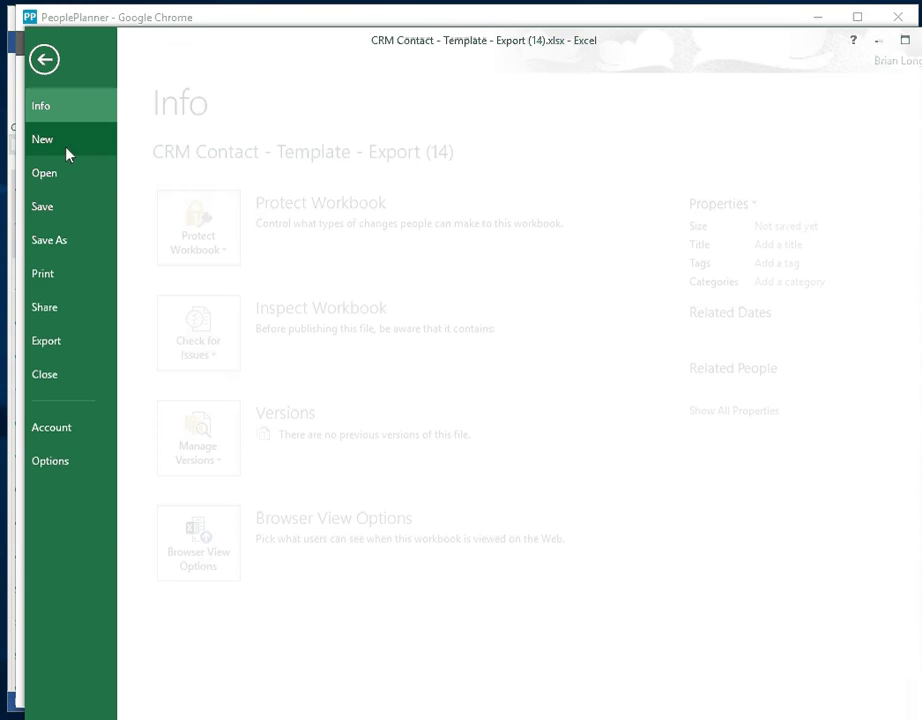
left_click(80, 240)
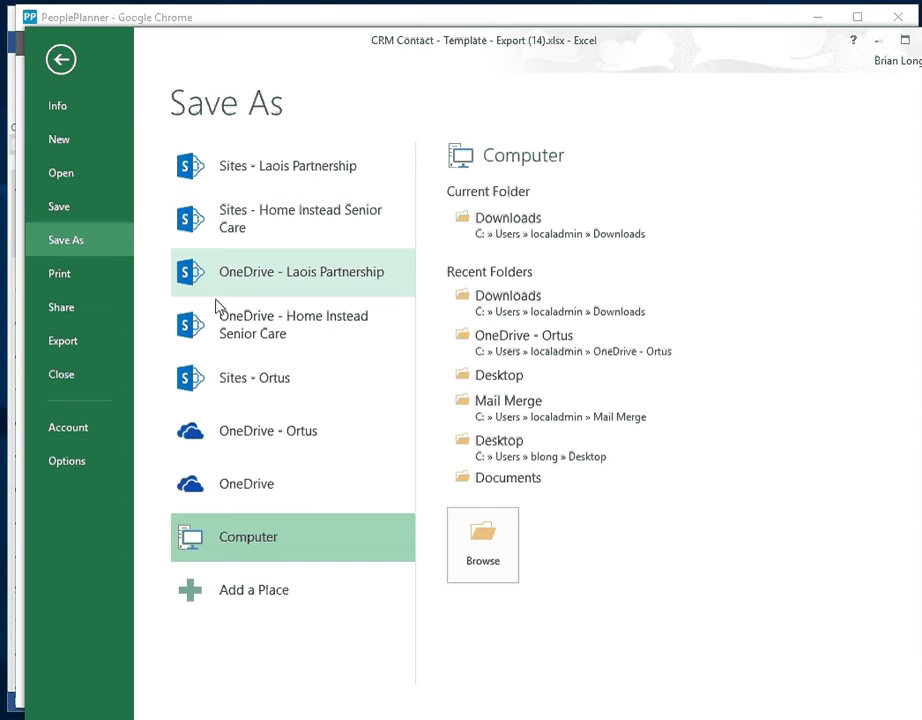
left_click(493, 553)
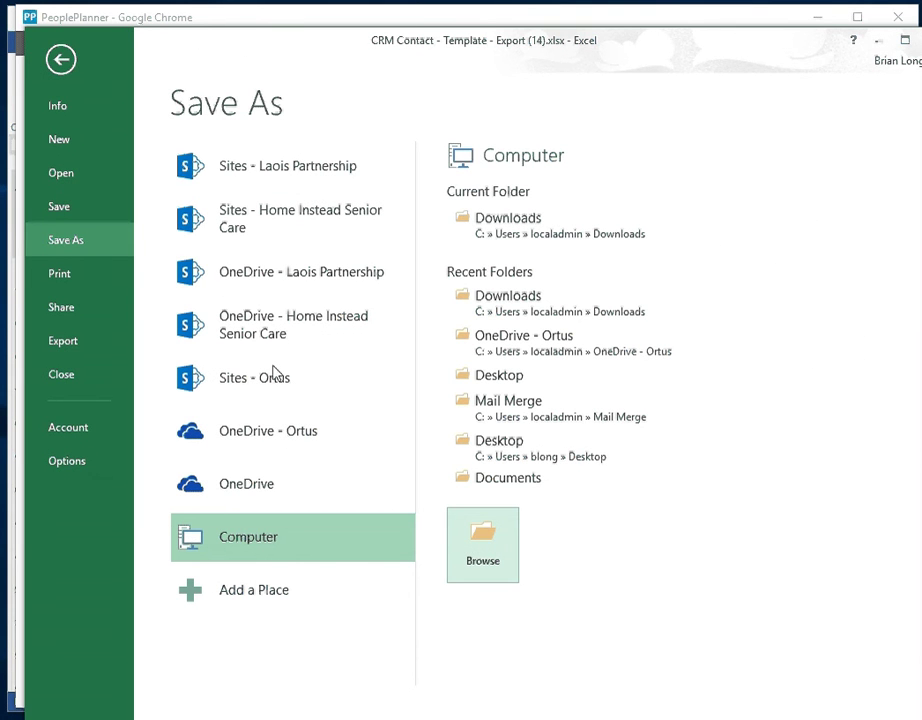
scroll(113, 178, "up", 1)
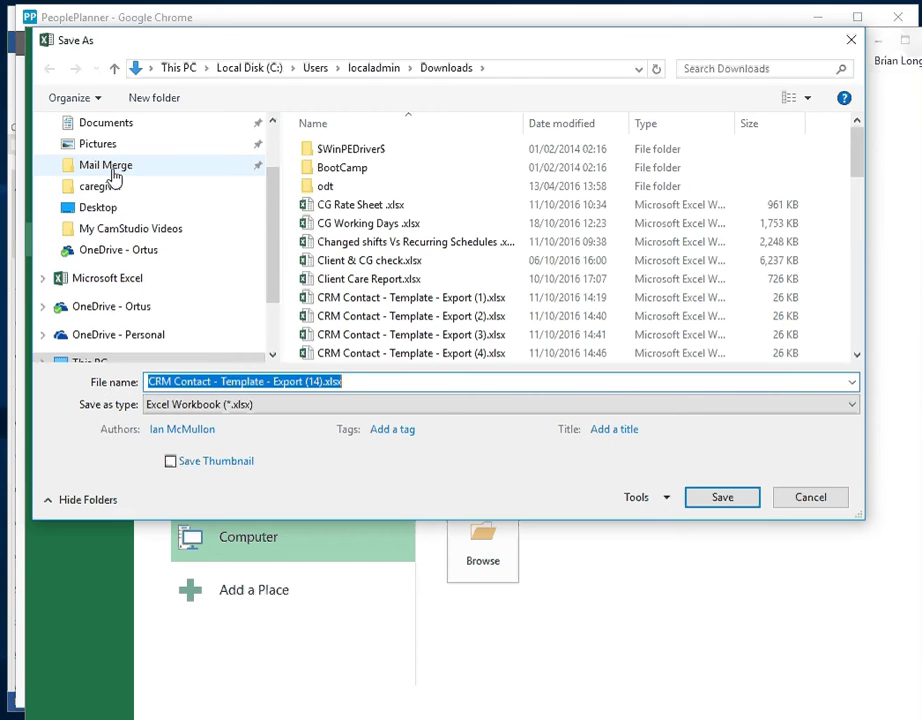
left_click(113, 172)
left_click(358, 381)
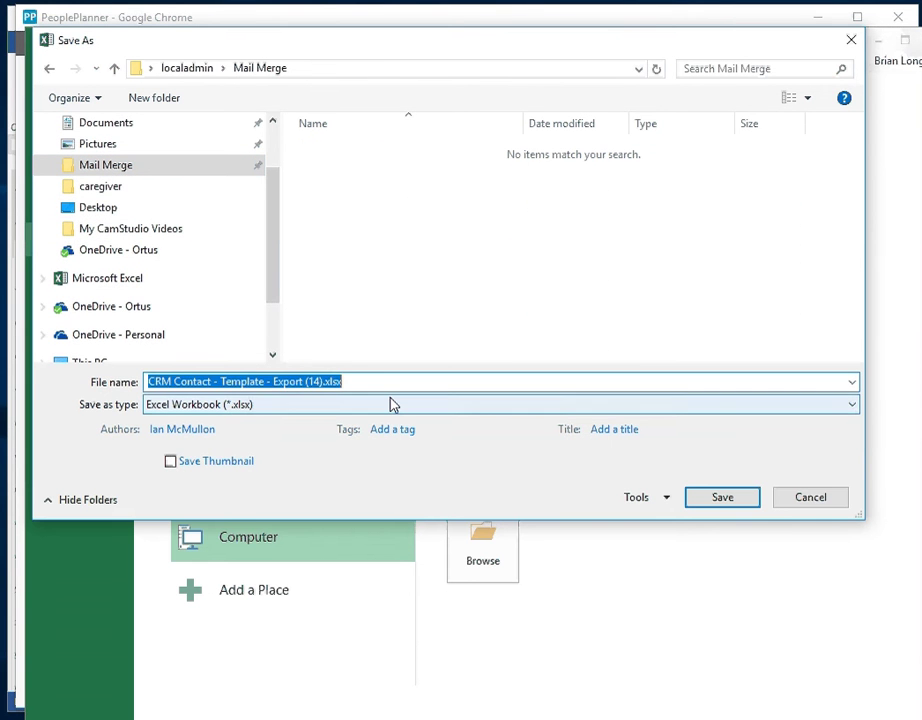
type("contact_mail_merge")
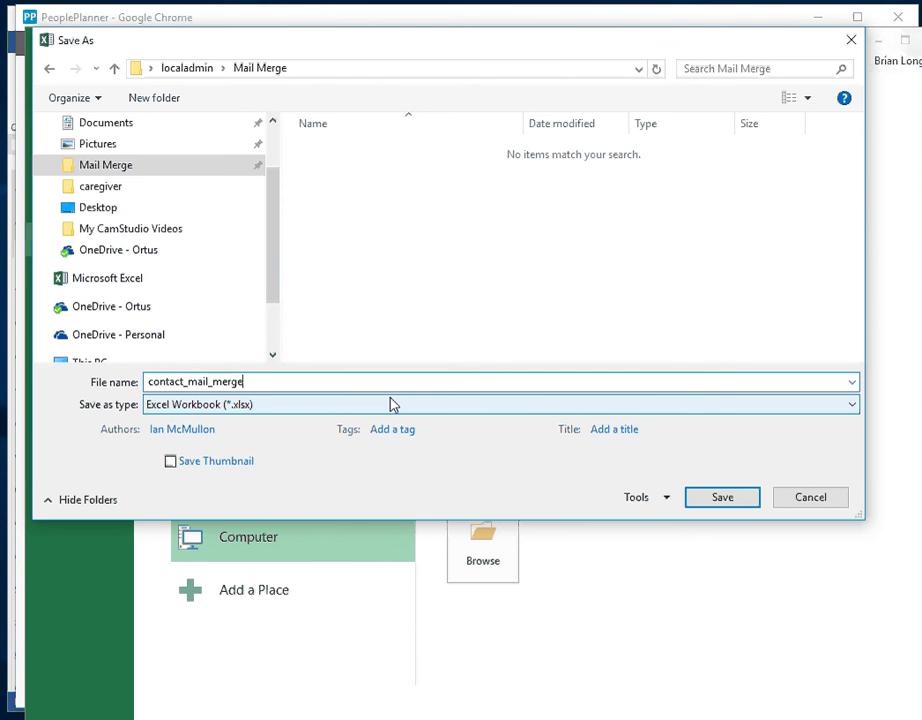
key("Return")
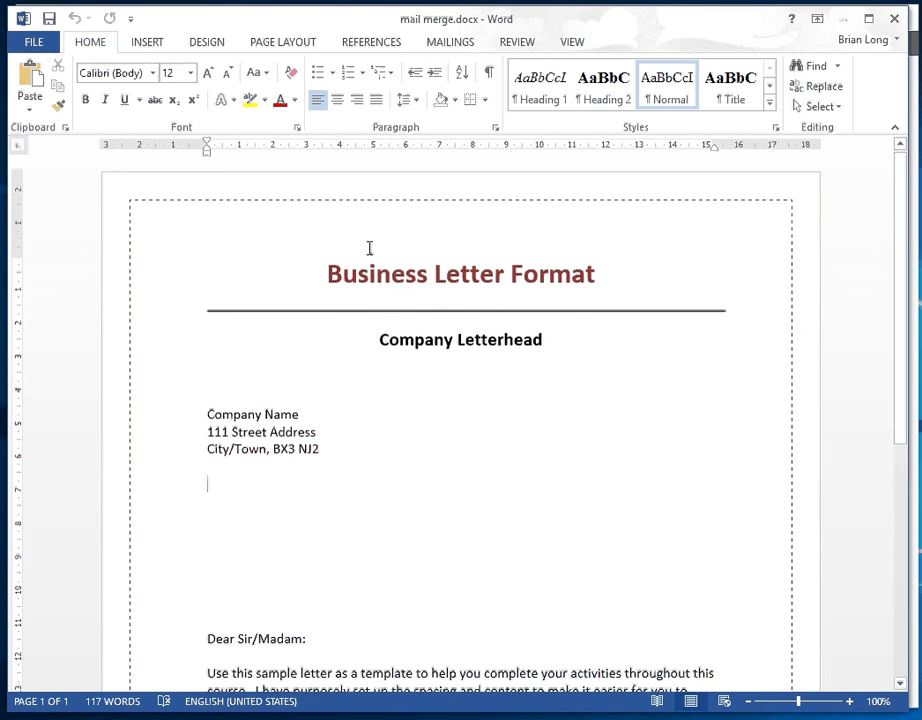
- Set the letter's mail merge type to Normal Word Document
left_click(466, 46)
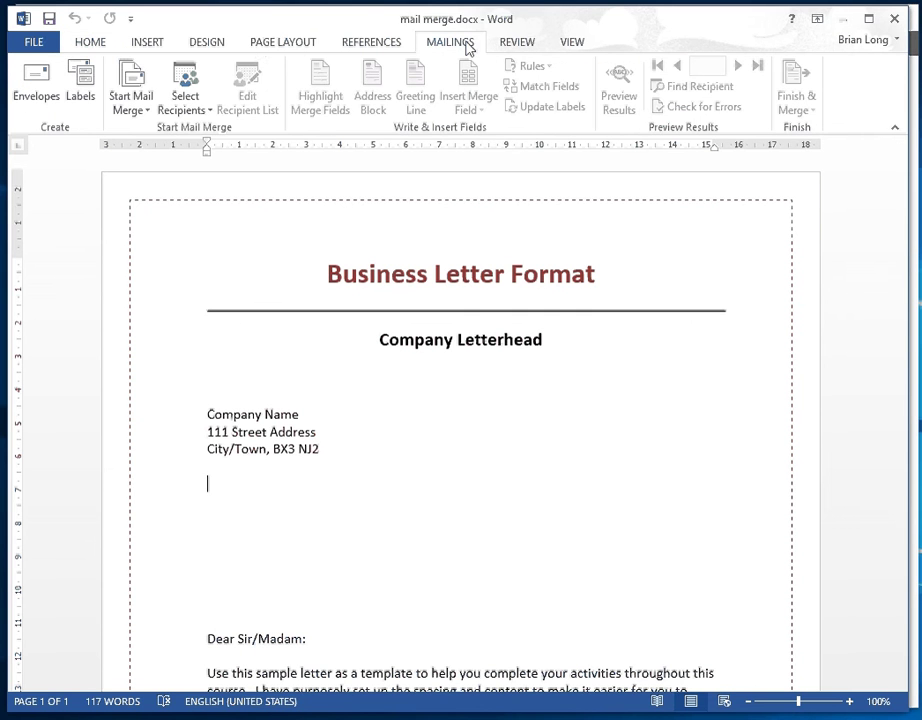
left_click(139, 88)
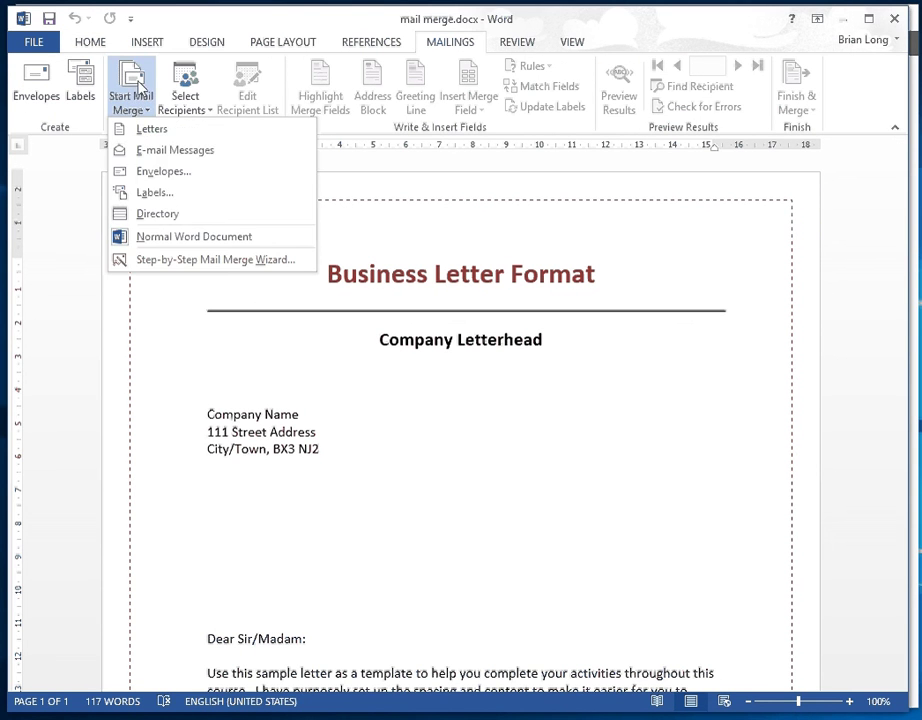
left_click(155, 240)
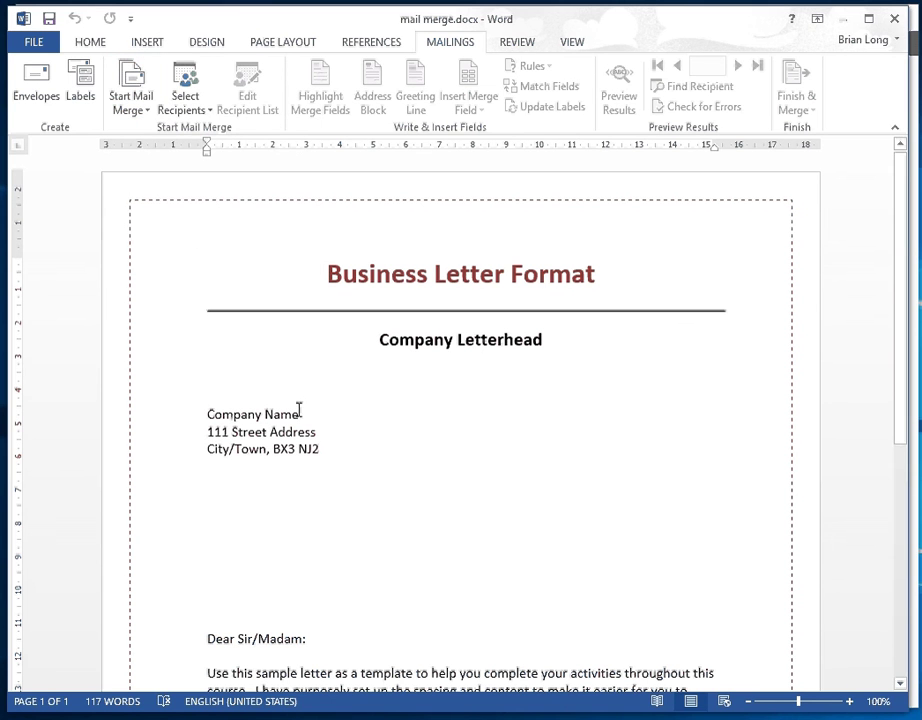
- Use the Data$ sheet of contact_mail_merge.xlsx in the Mail Merge folder as the recipient list
left_click(202, 95)
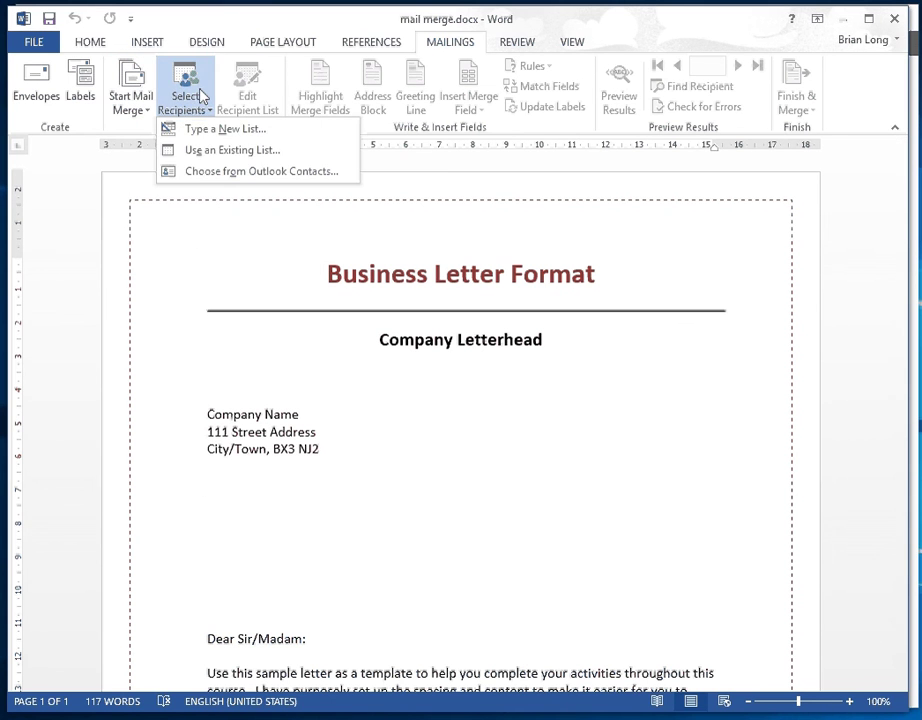
left_click(248, 152)
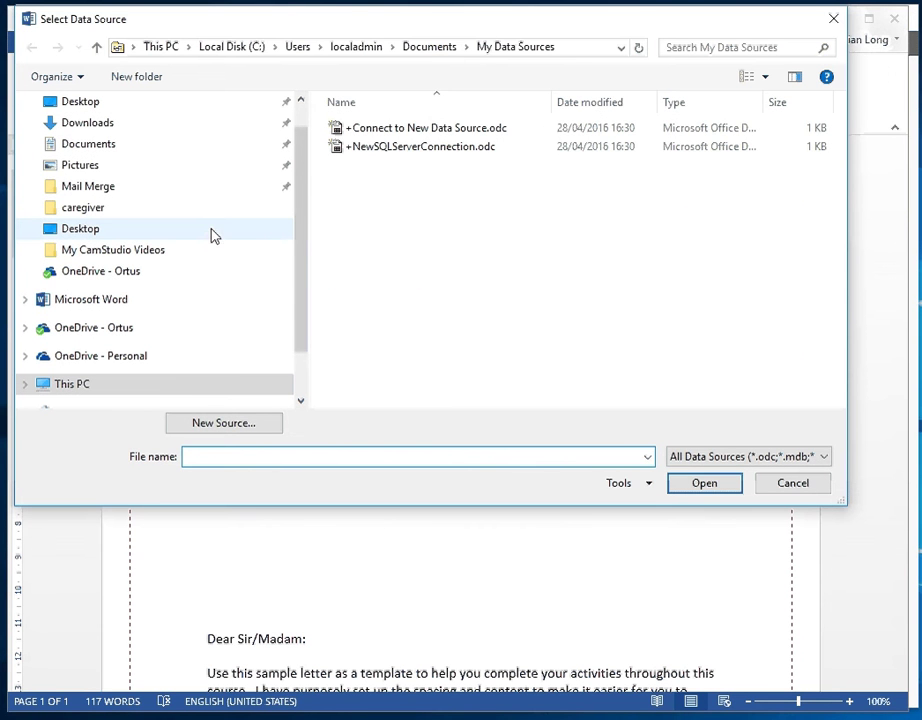
left_click(76, 190)
left_click(420, 130)
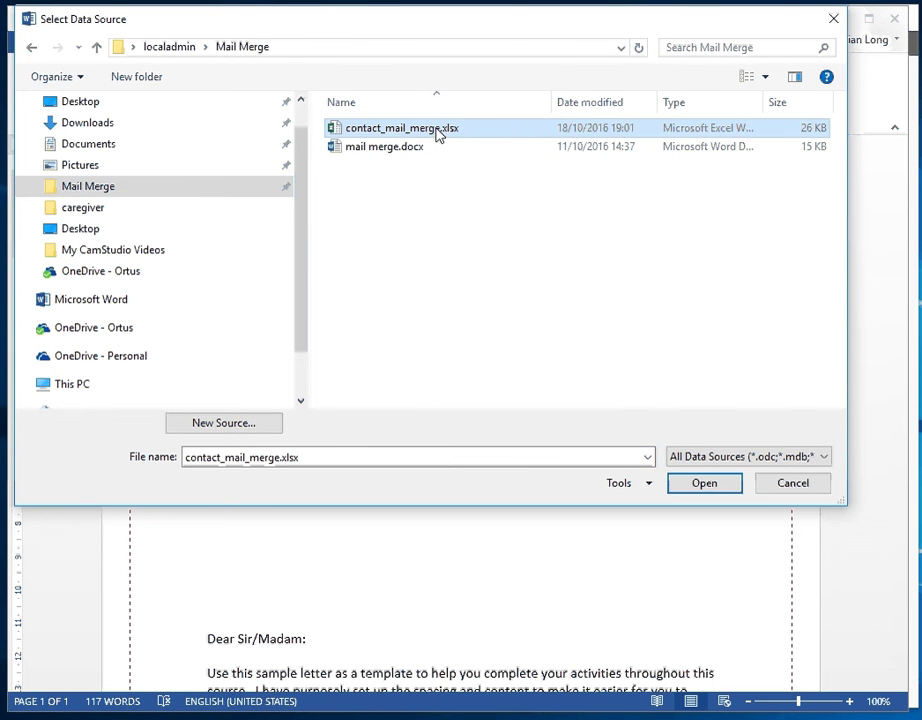
left_click(712, 484)
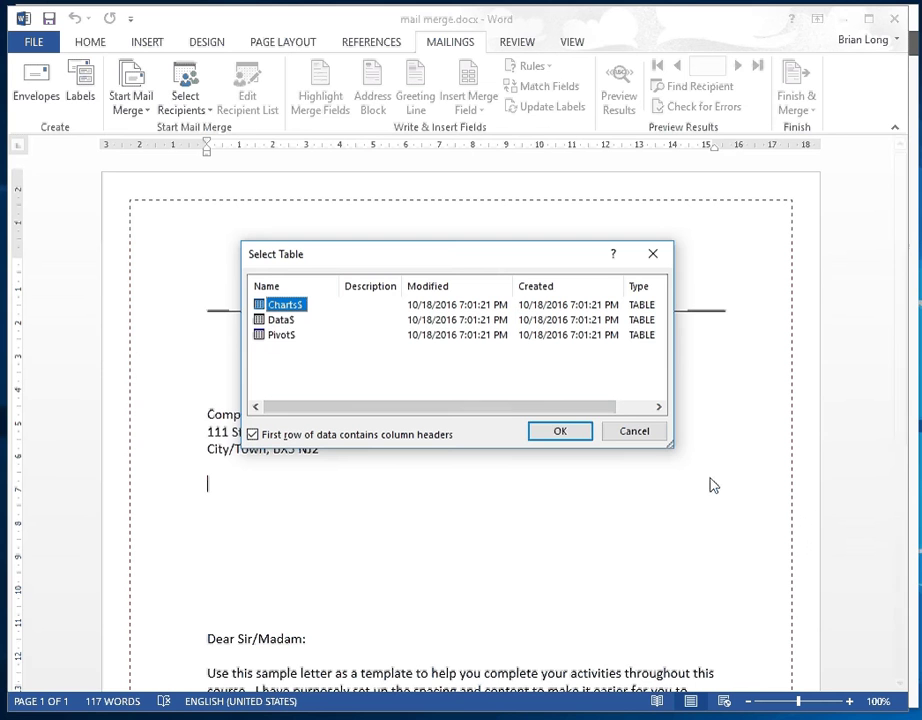
left_click(284, 320)
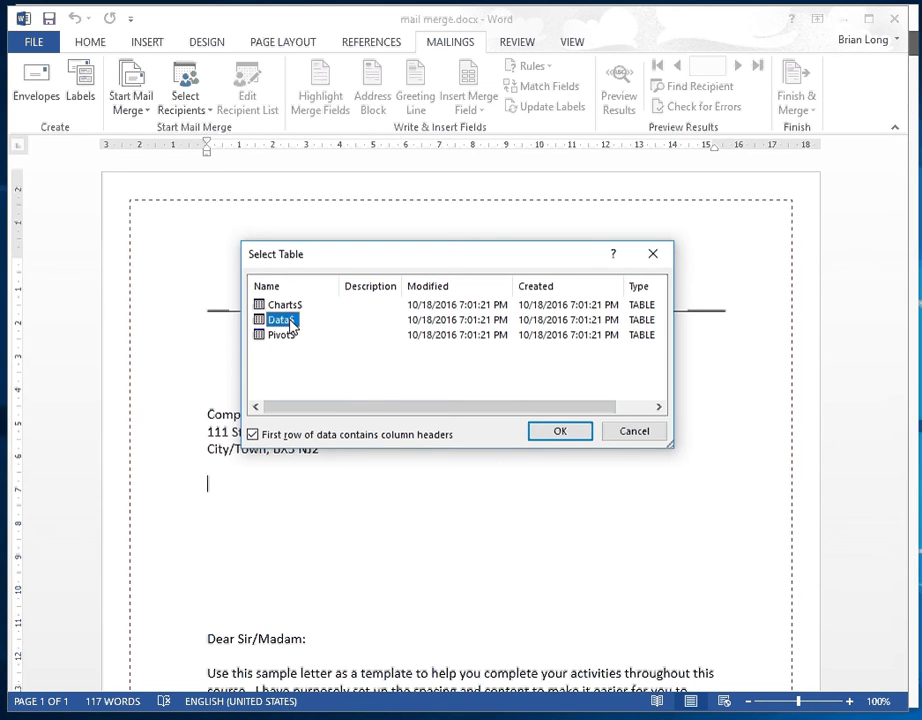
left_click(560, 432)
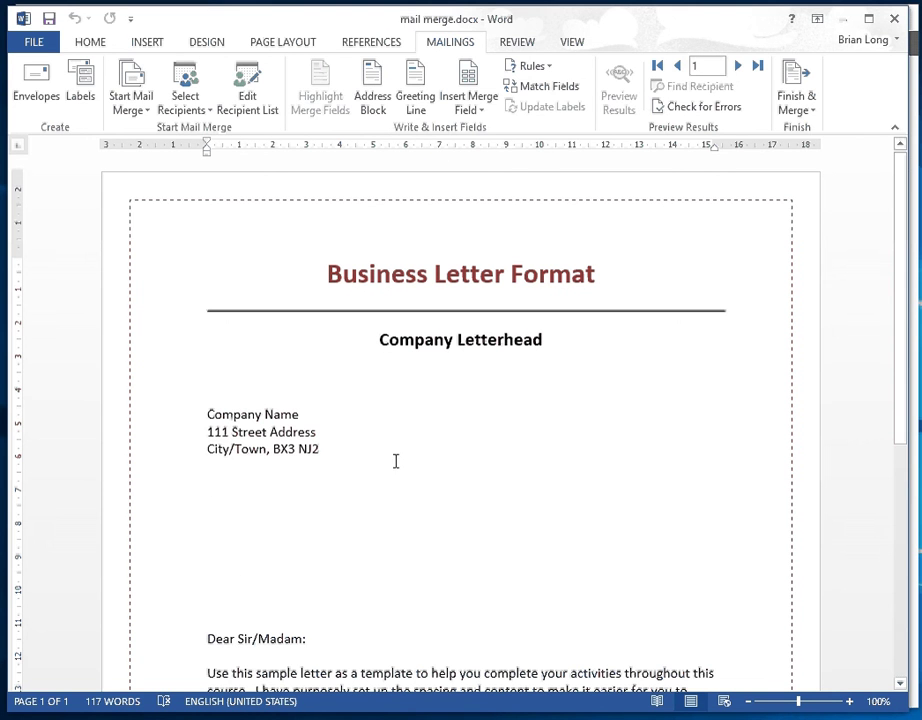
- Insert the CRMContactTitle, CRMContactFirstName and CRMContactLastName merge fields on one line
left_click(488, 114)
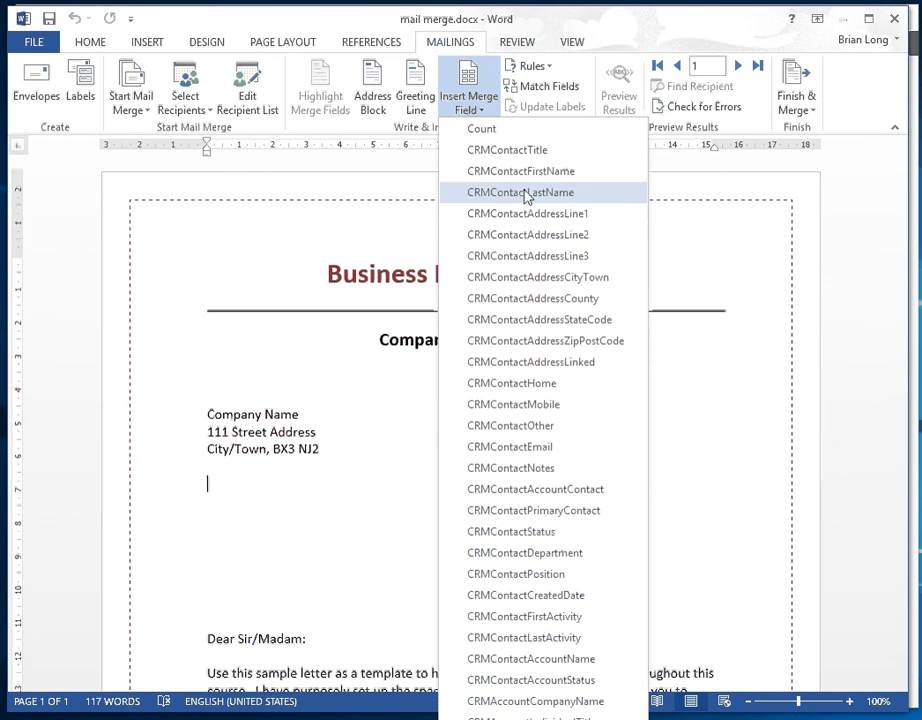
left_click(529, 155)
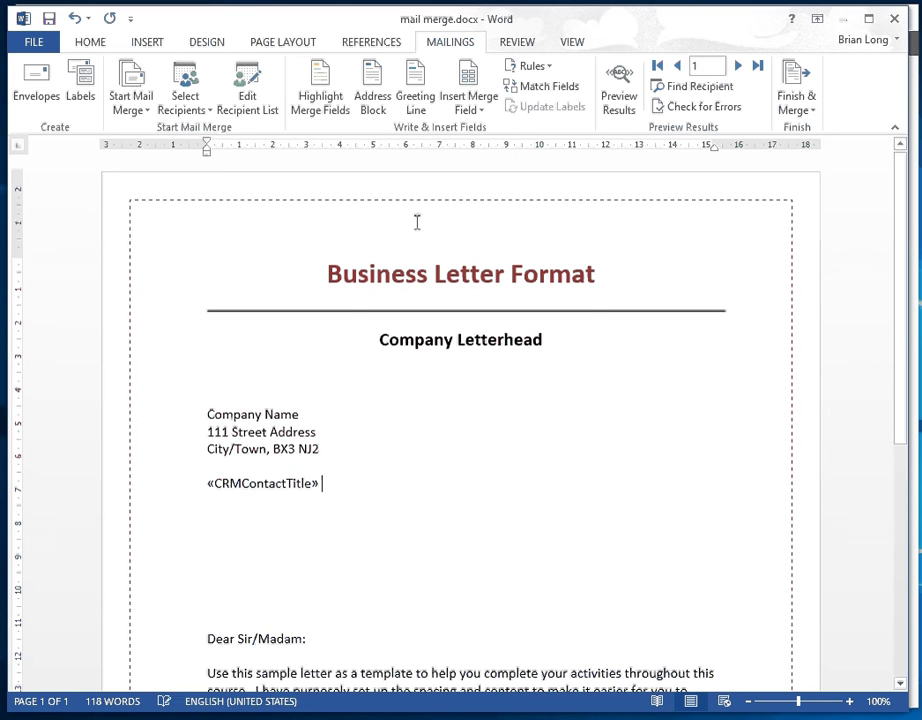
left_click(470, 88)
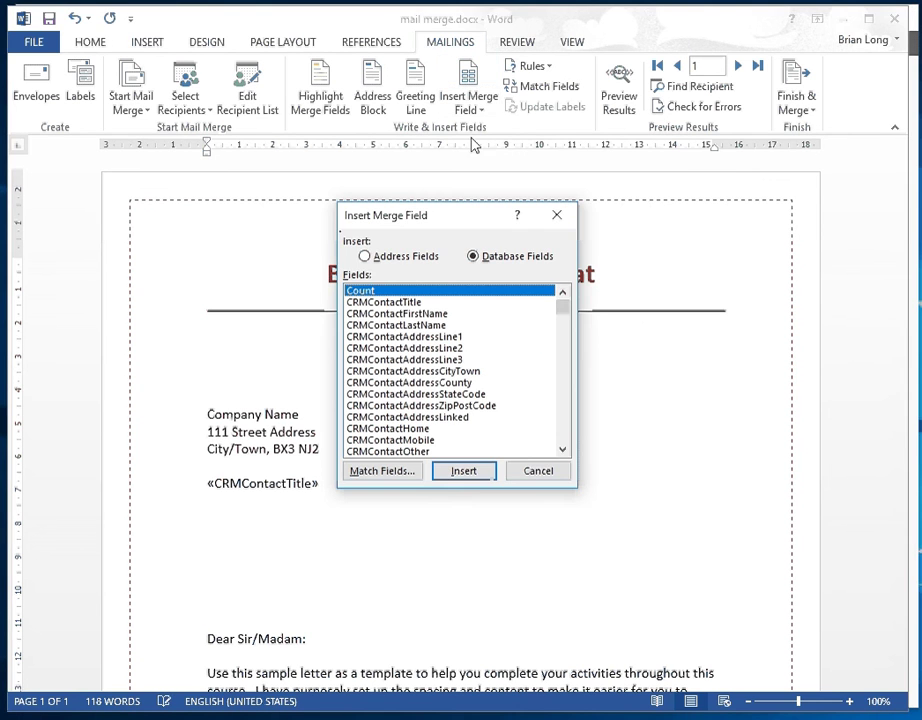
left_click(441, 315)
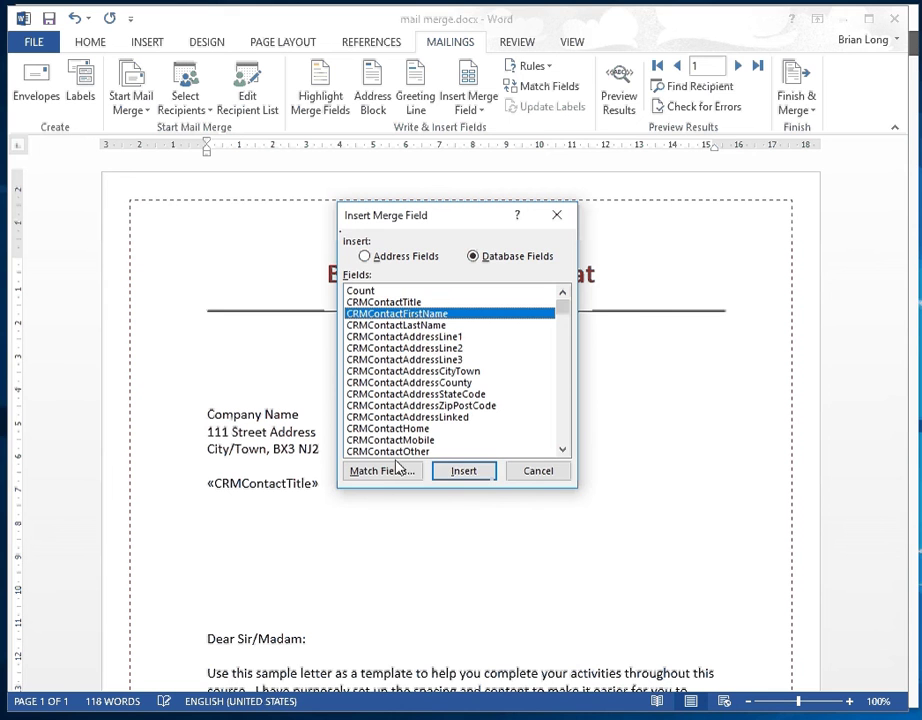
left_click(452, 472)
left_click(525, 471)
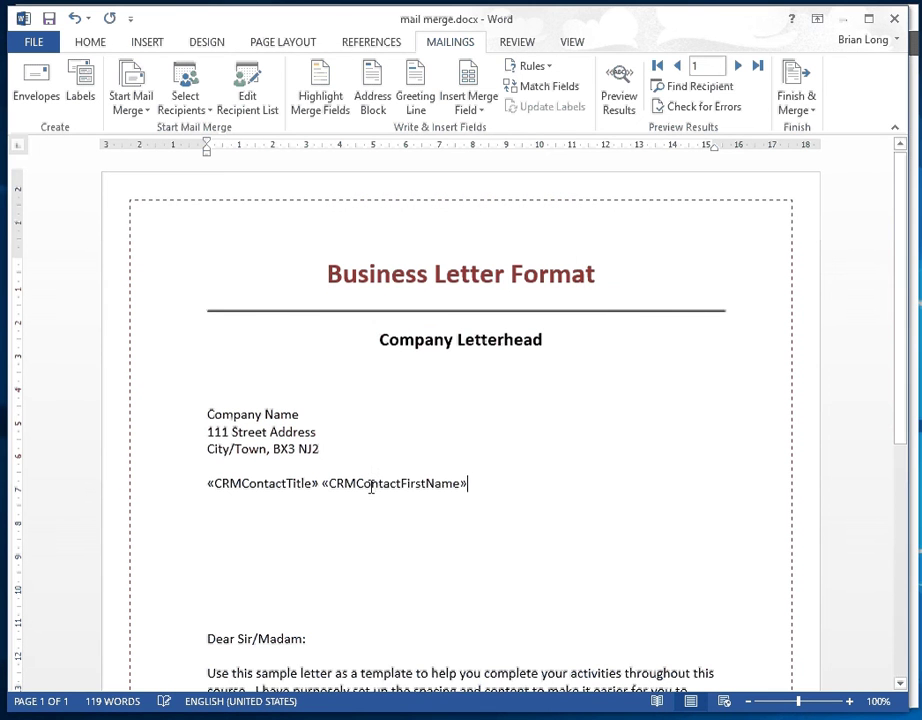
left_click(484, 106)
left_click(505, 193)
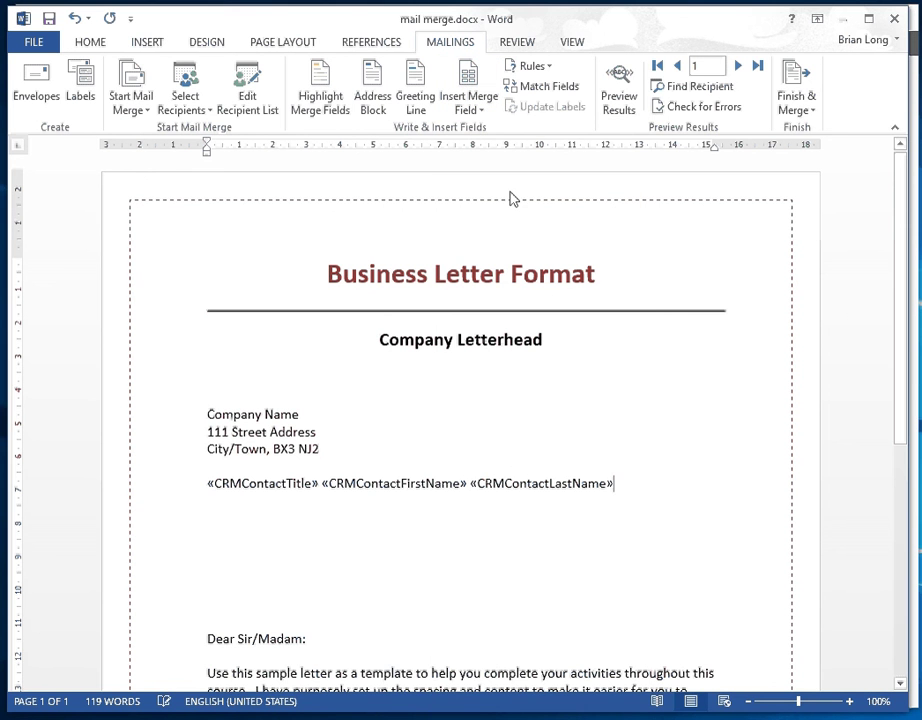
- Add AddressLine1, AddressLine2 and ZipPostCode merge fields on separate lines under the name
key("Return")
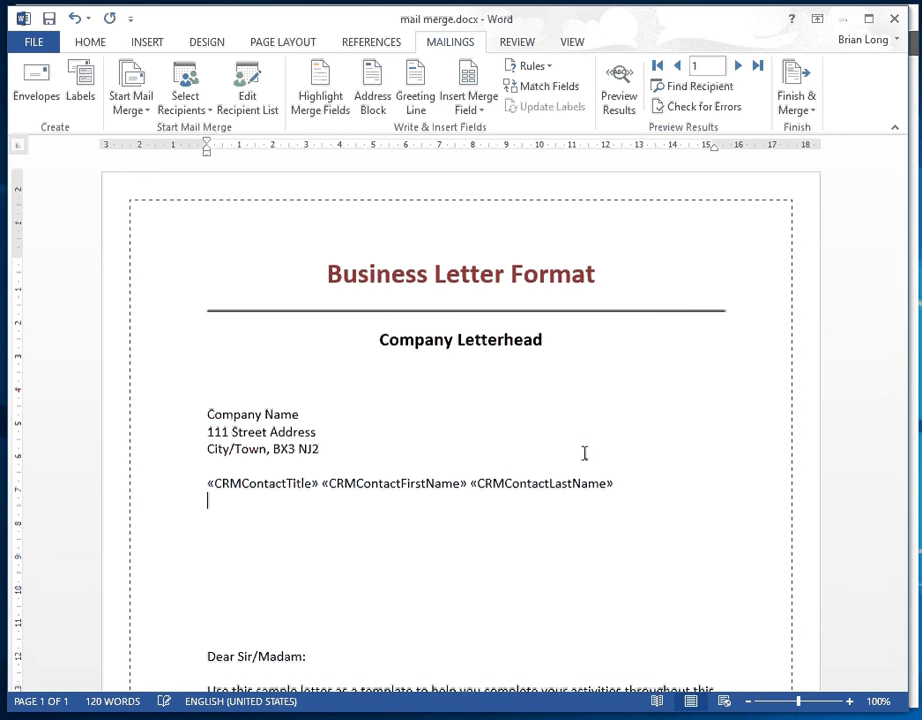
left_click(478, 113)
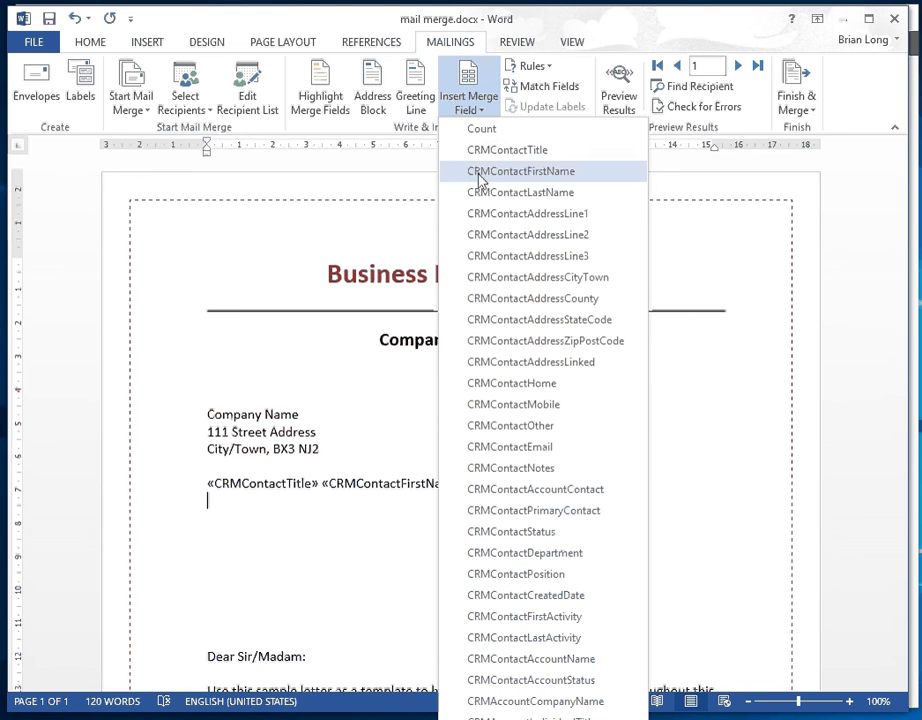
left_click(527, 214)
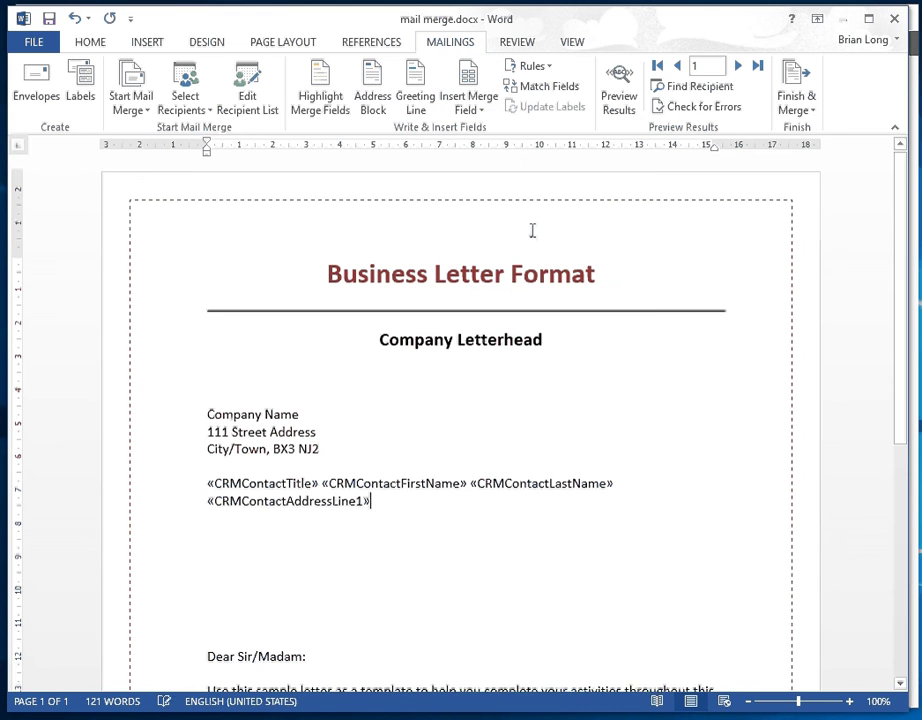
key("Return")
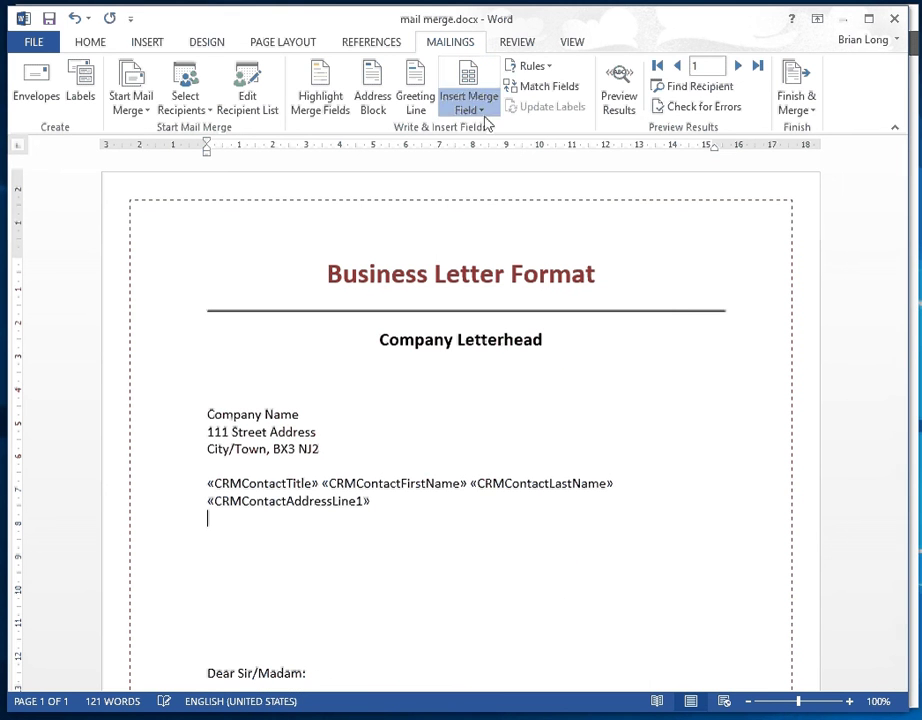
left_click(482, 112)
left_click(527, 235)
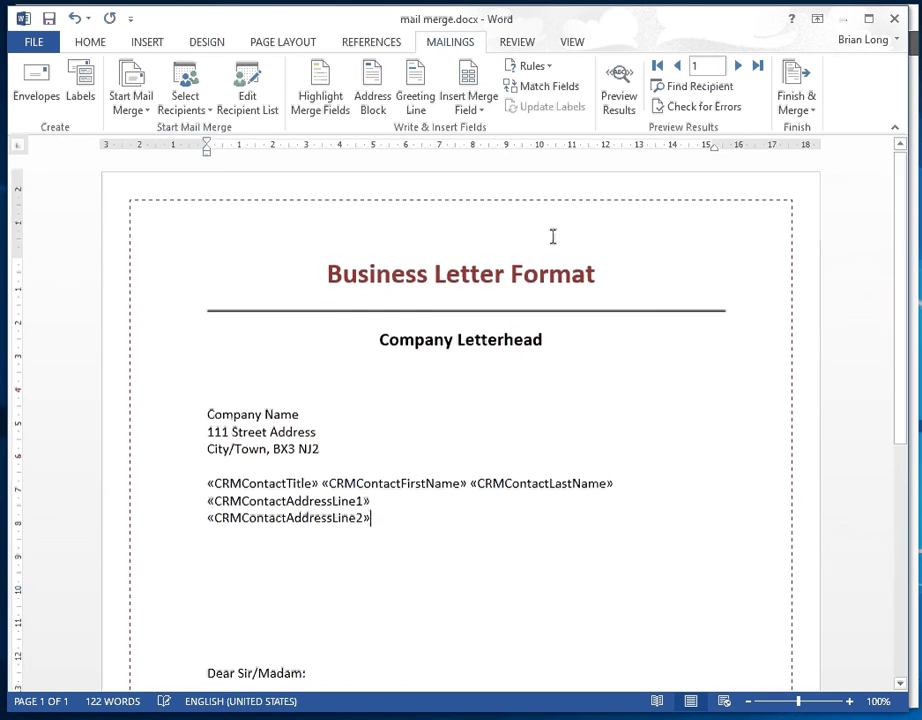
key("Return")
left_click(483, 113)
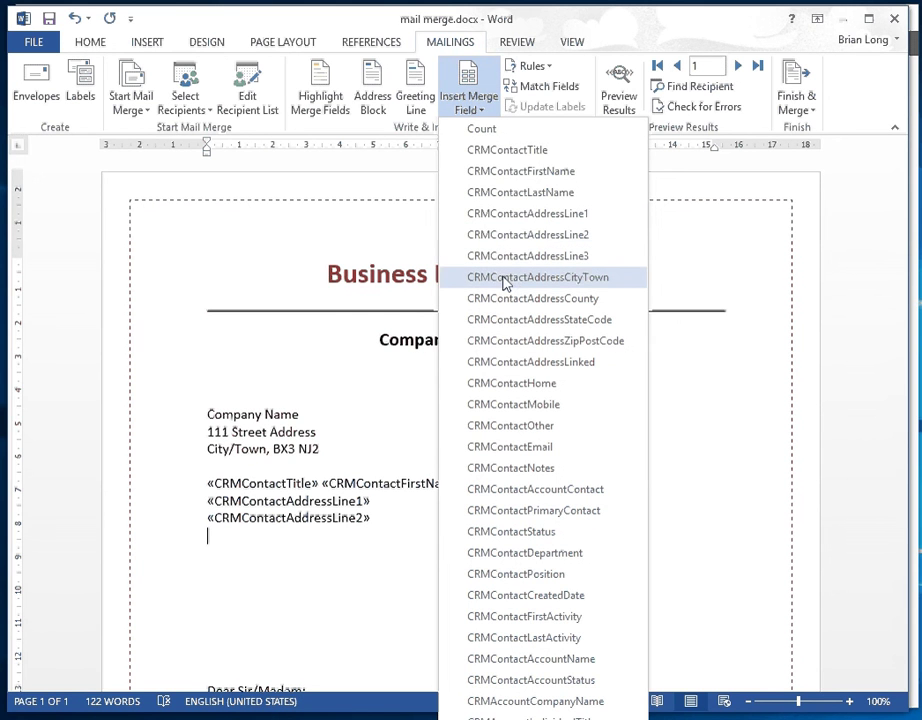
left_click(520, 341)
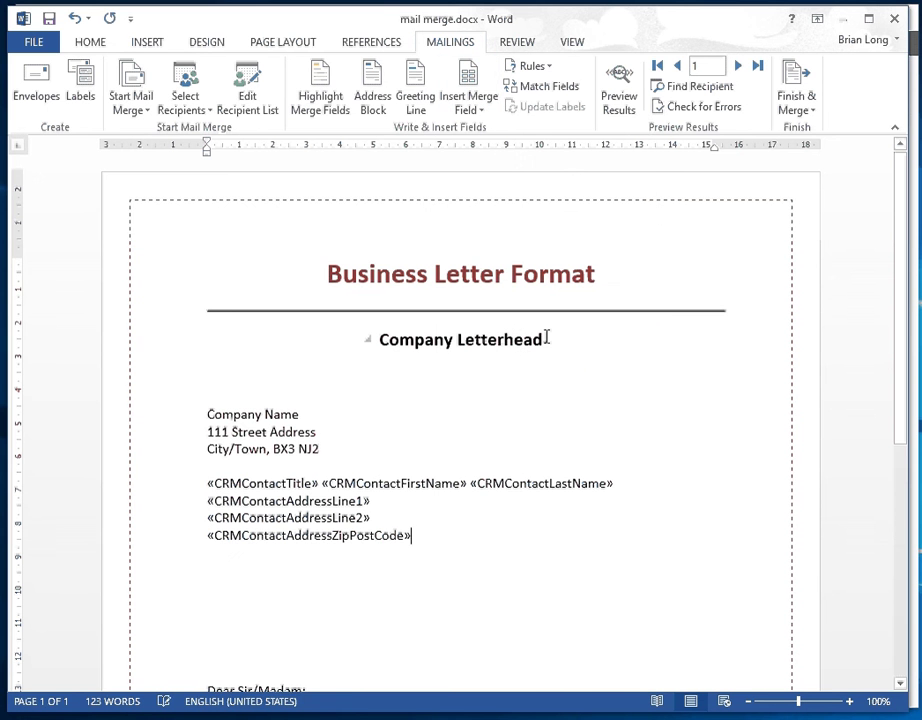
- Remove the blank lines above the Dear Sir/Madam greeting
scroll(452, 544, "down", 2)
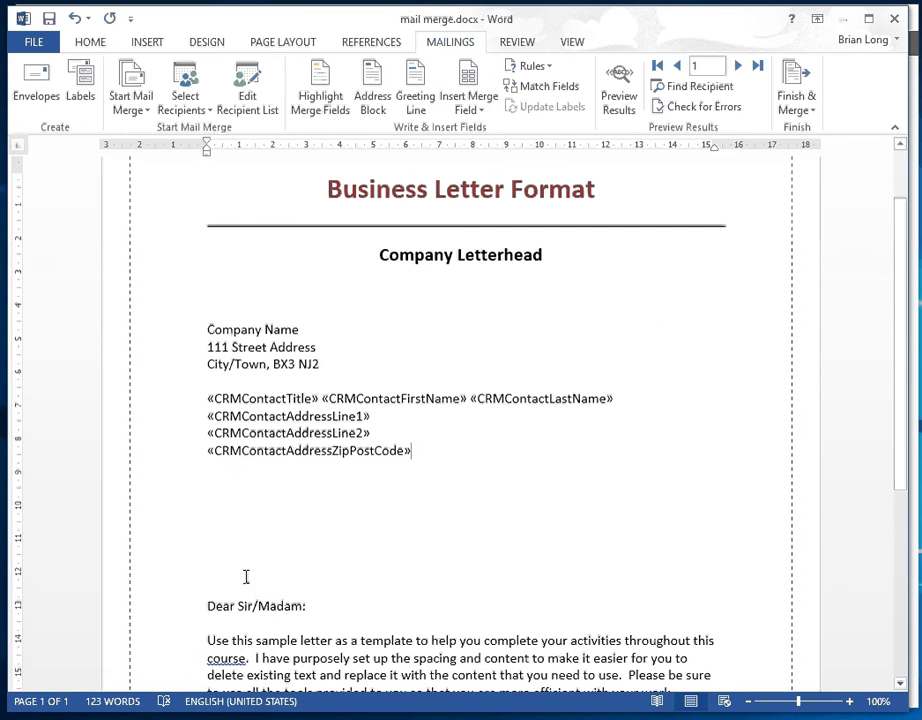
left_click(204, 605)
key("BackSpace")
key("BackSpace")
key("BackSpace")
key("Return")
key("Return")
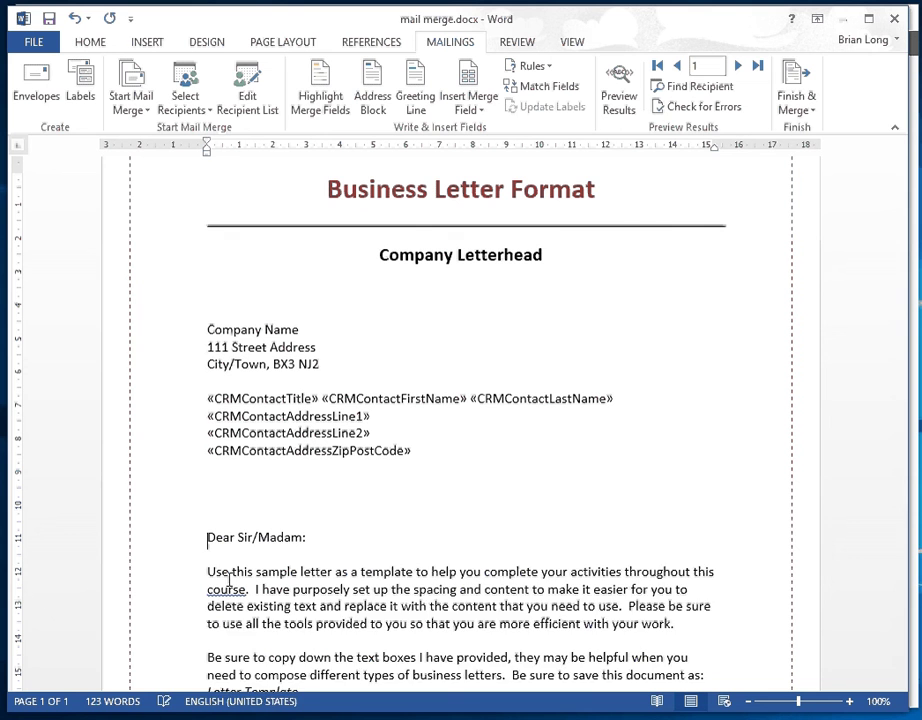
key("BackSpace")
key("BackSpace")
key("BackSpace")
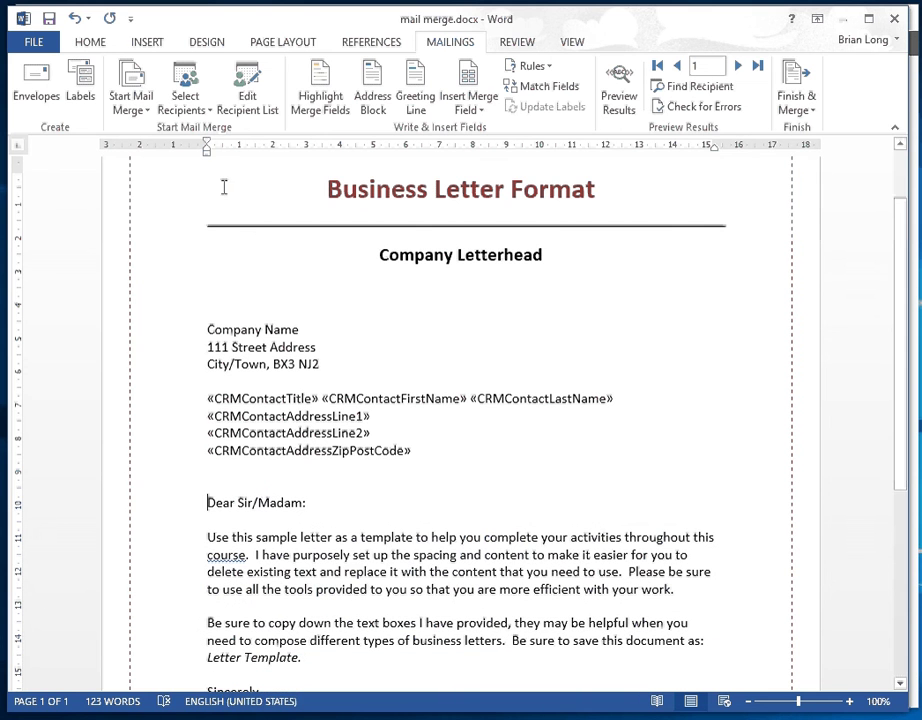
- Preview the merged letter for records 1 through 4, then return to the first record
left_click(619, 96)
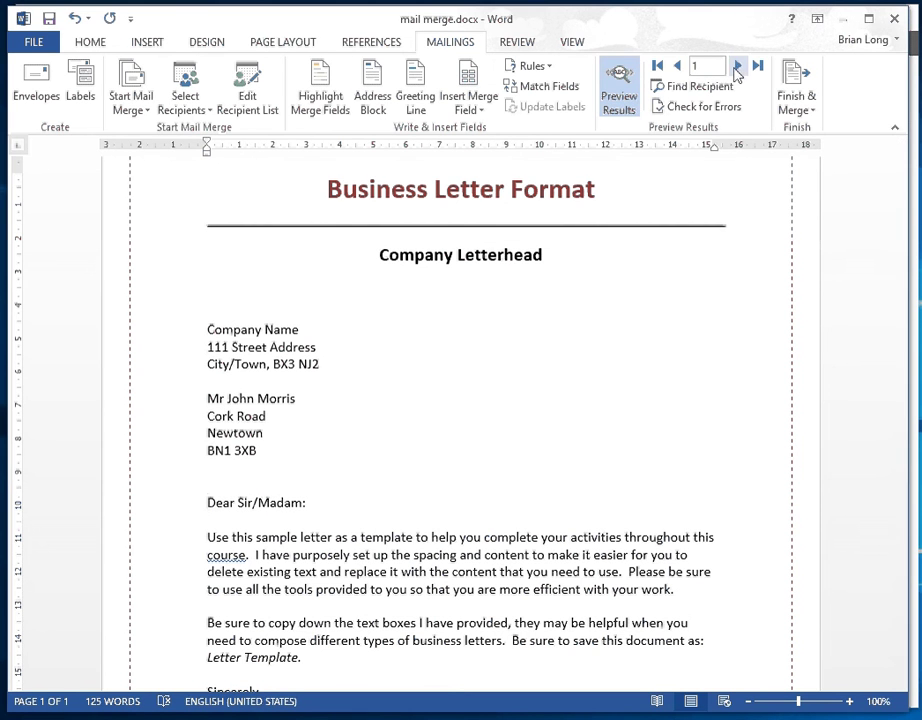
left_click(737, 66)
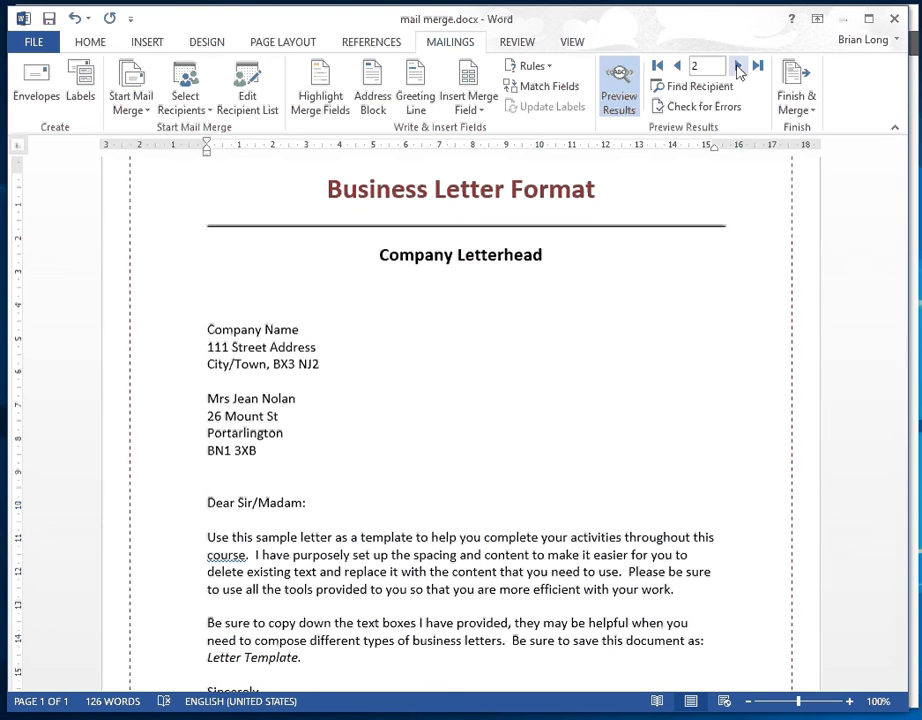
left_click(737, 66)
left_click(737, 66)
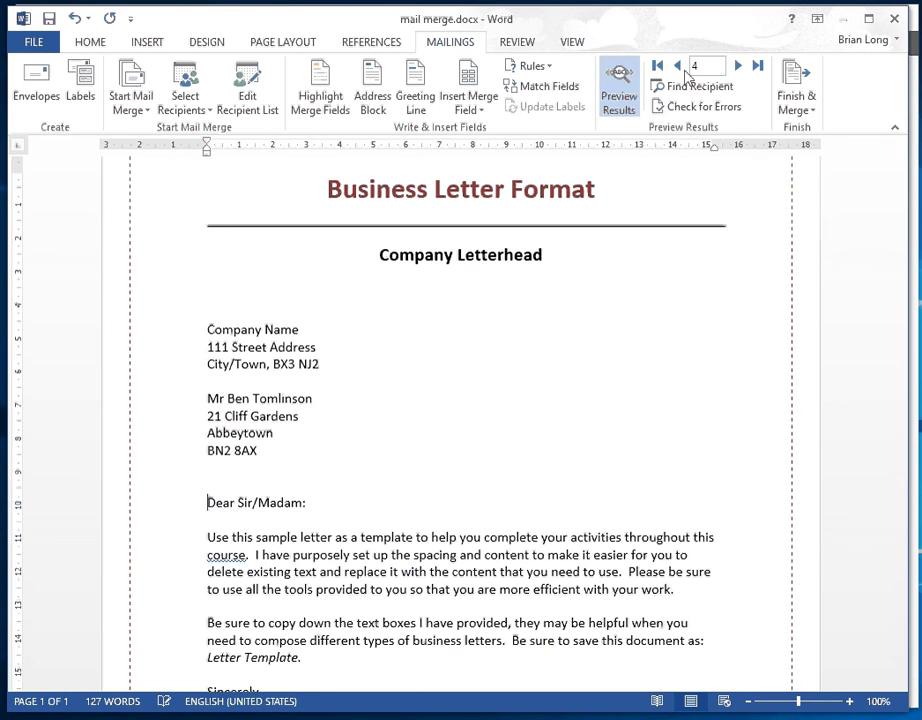
left_click(678, 66)
left_click(678, 66)
left_click(678, 66)
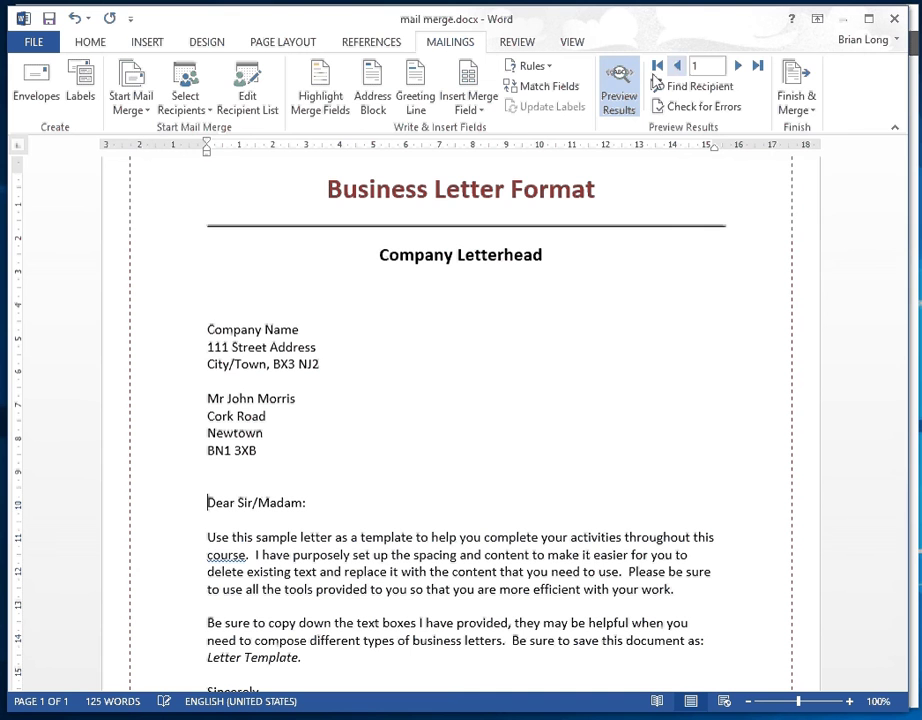
- Print the merged letters for records 1 to 4 through Finish & Merge
left_click(805, 100)
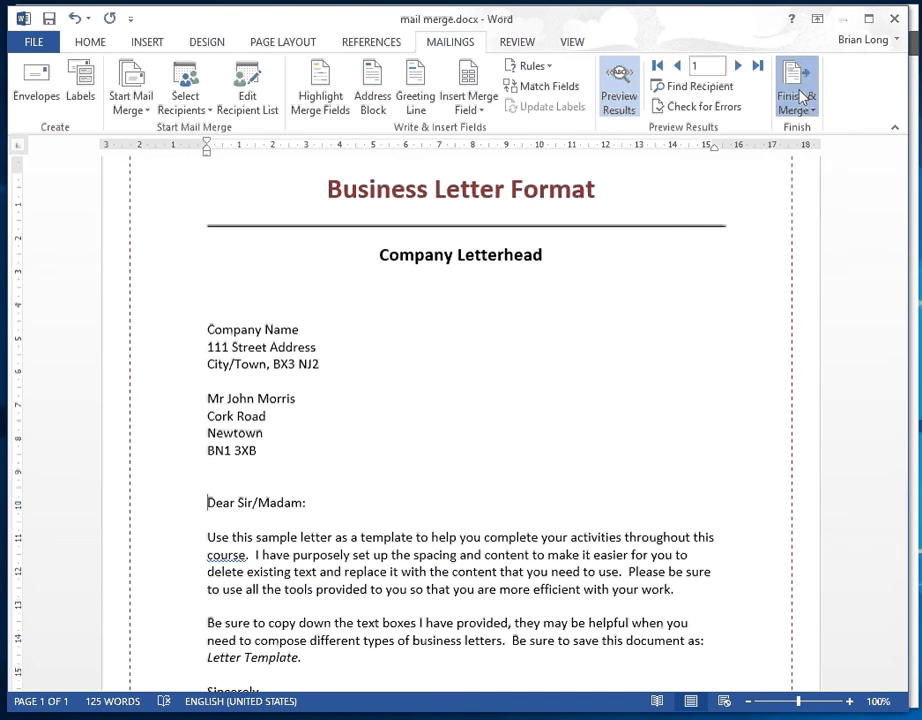
left_click(815, 152)
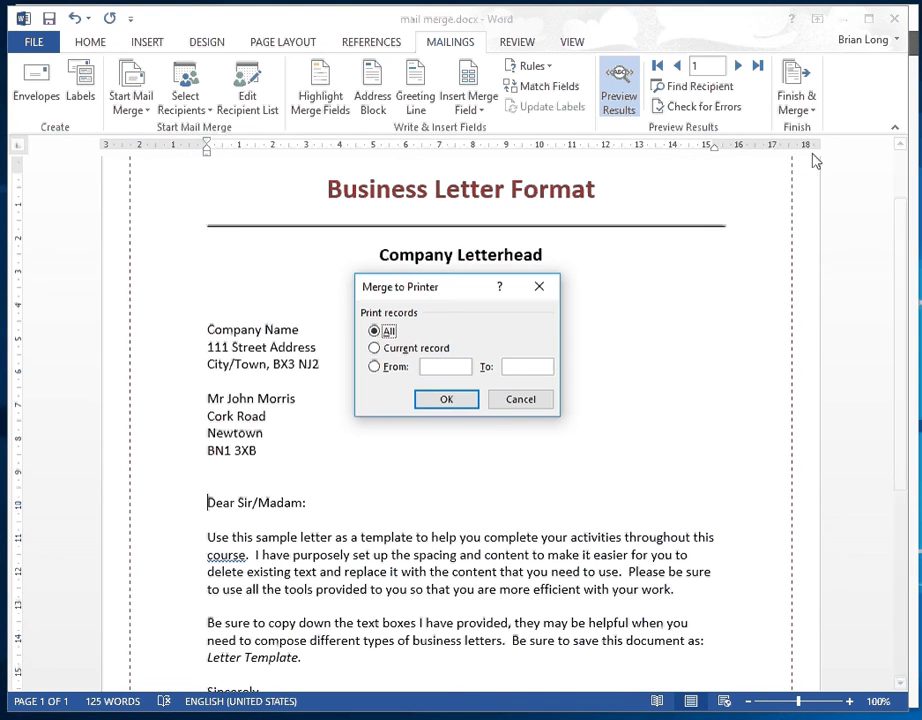
left_click(375, 348)
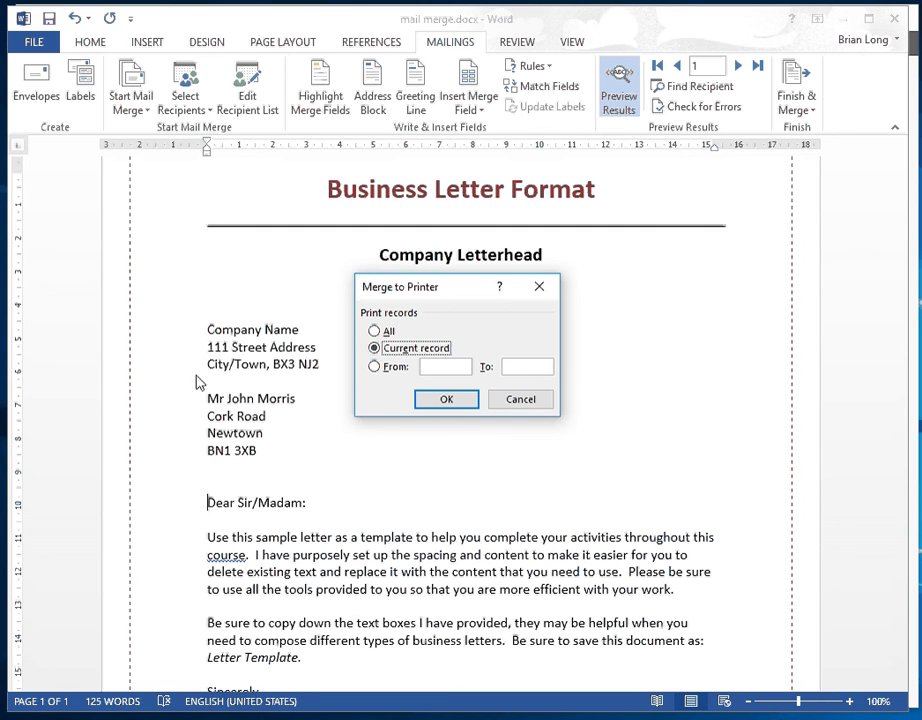
left_click(376, 367)
type("4")
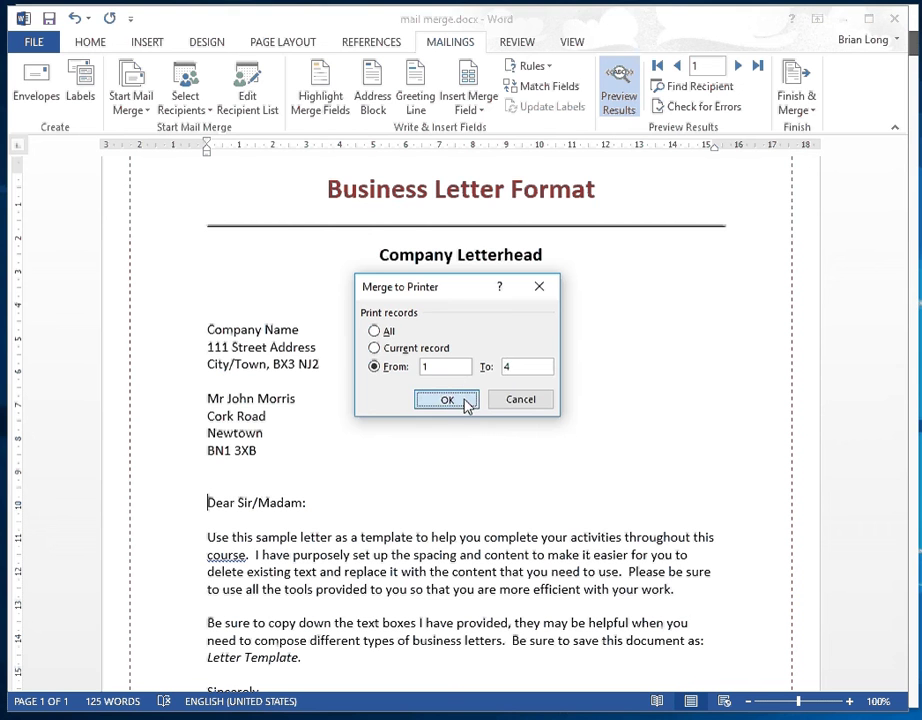
left_click(466, 402)
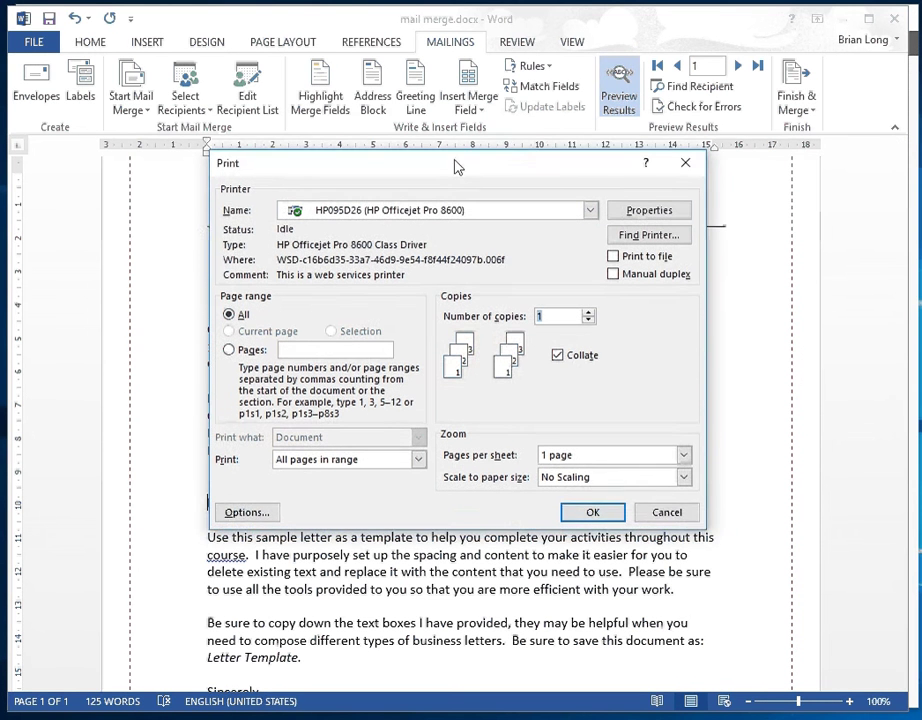